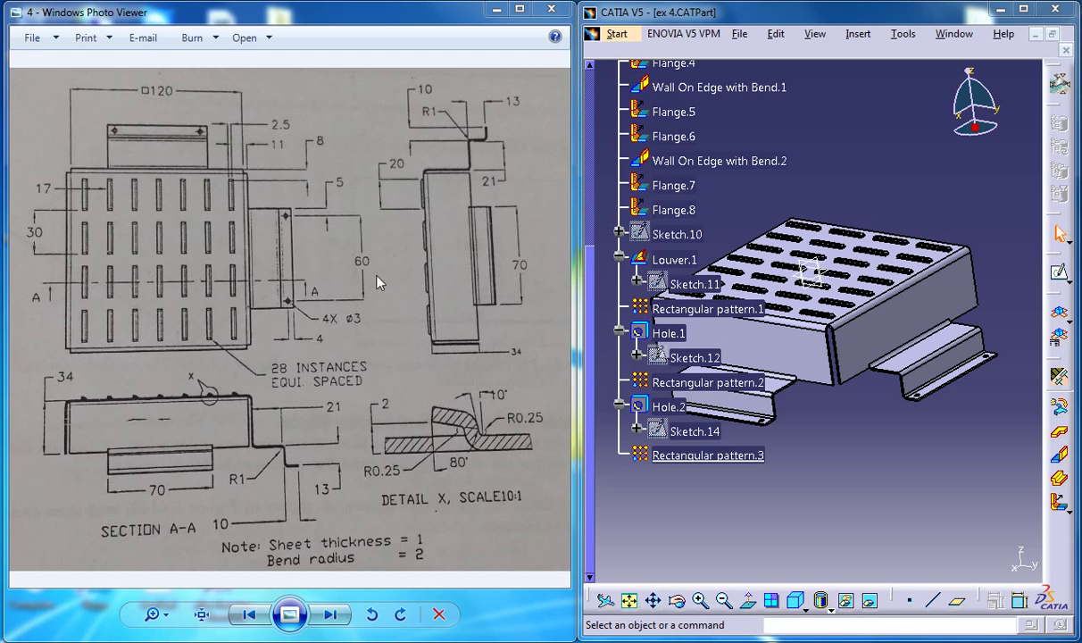
Switch to the Tut Sheet metal ex 4 part window and zoom out on the enclosure.
{"action": "left_click", "coordinate": [953, 34]}
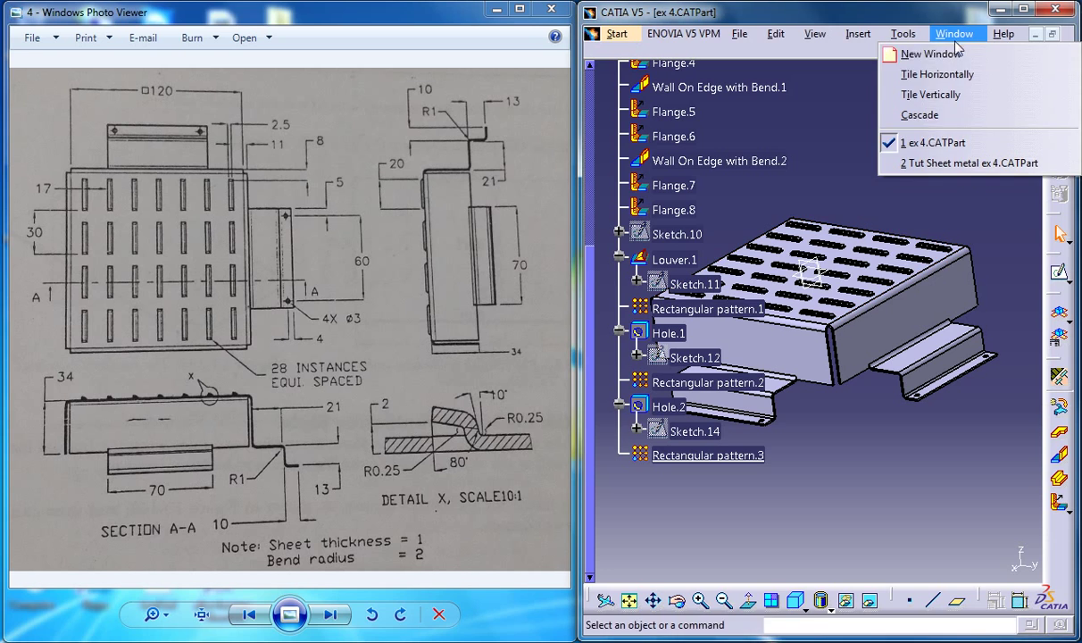
{"action": "left_click", "coordinate": [953, 163]}
{"action": "mouse_move", "coordinate": [909, 277]}
{"action": "middle_mouse_down"}
{"action": "mouse_move", "coordinate": [796, 340]}
{"action": "mouse_move", "coordinate": [833, 250]}
{"action": "mouse_move", "coordinate": [904, 232]}
{"action": "mouse_move", "coordinate": [489, 180]}
{"action": "middle_mouse_up"}
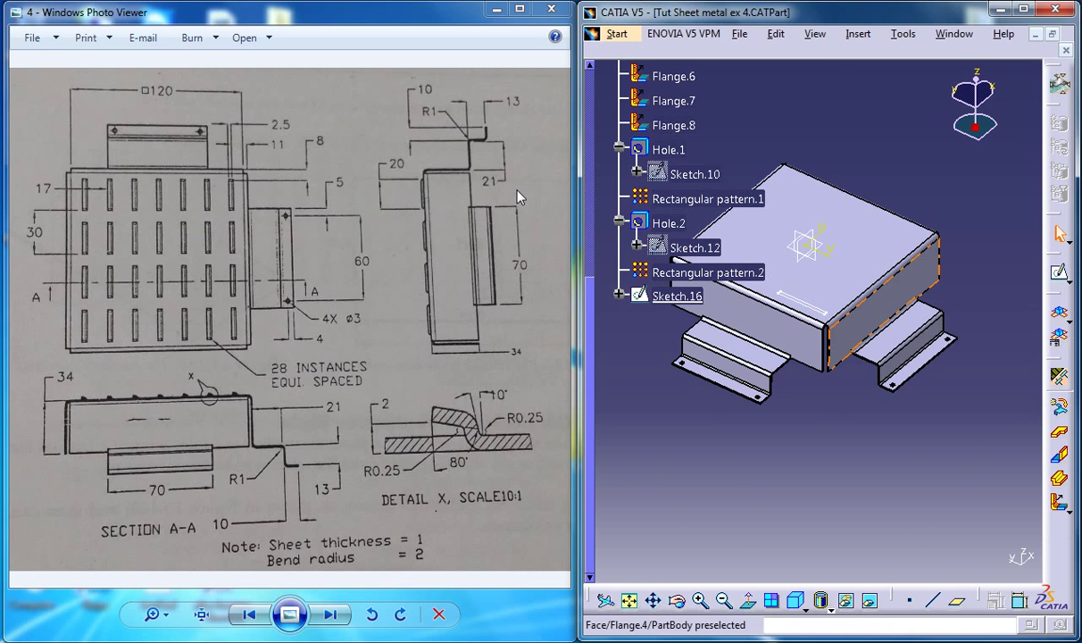
Start a sketch on the enclosure's top face, then exit the sketcher.
{"action": "left_click", "coordinate": [1058, 273]}
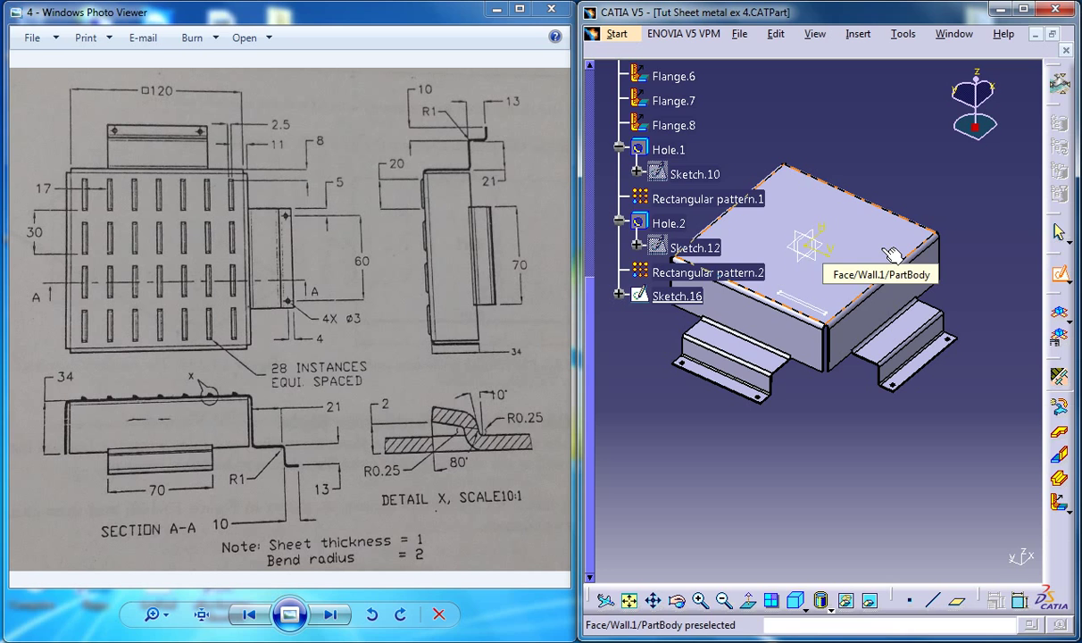
{"action": "left_click", "coordinate": [891, 254]}
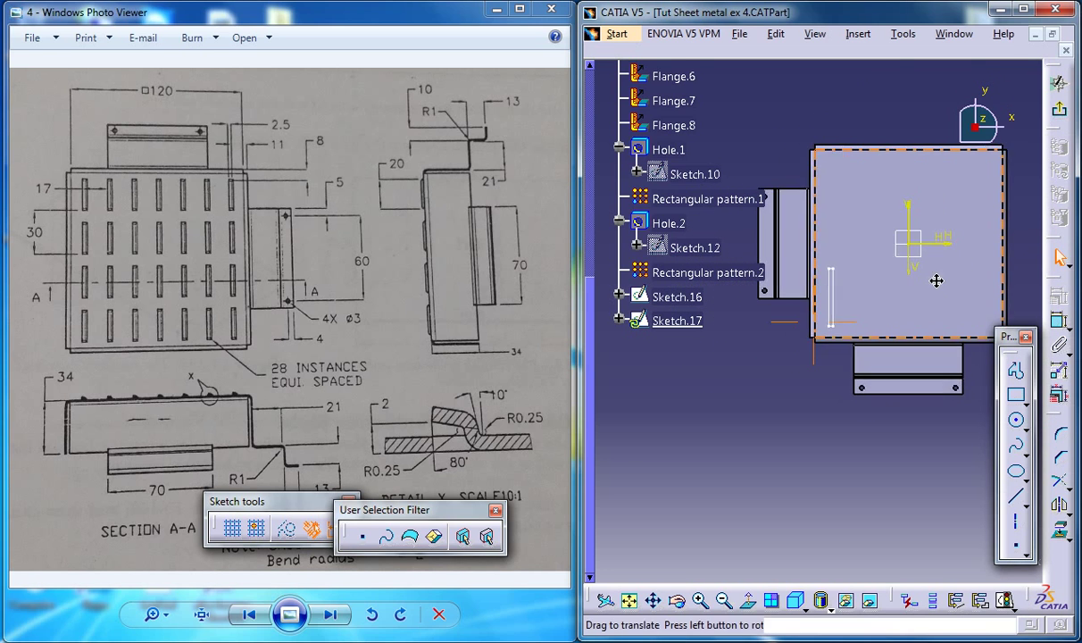
{"action": "left_click", "coordinate": [1058, 82]}
Orbit to the underside and open Sketch.18 on Wall.1's inner face.
{"action": "mouse_move", "coordinate": [904, 326]}
{"action": "middle_mouse_down"}
{"action": "mouse_move", "coordinate": [915, 295]}
{"action": "mouse_move", "coordinate": [917, 310]}
{"action": "mouse_move", "coordinate": [816, 309]}
{"action": "middle_mouse_up"}
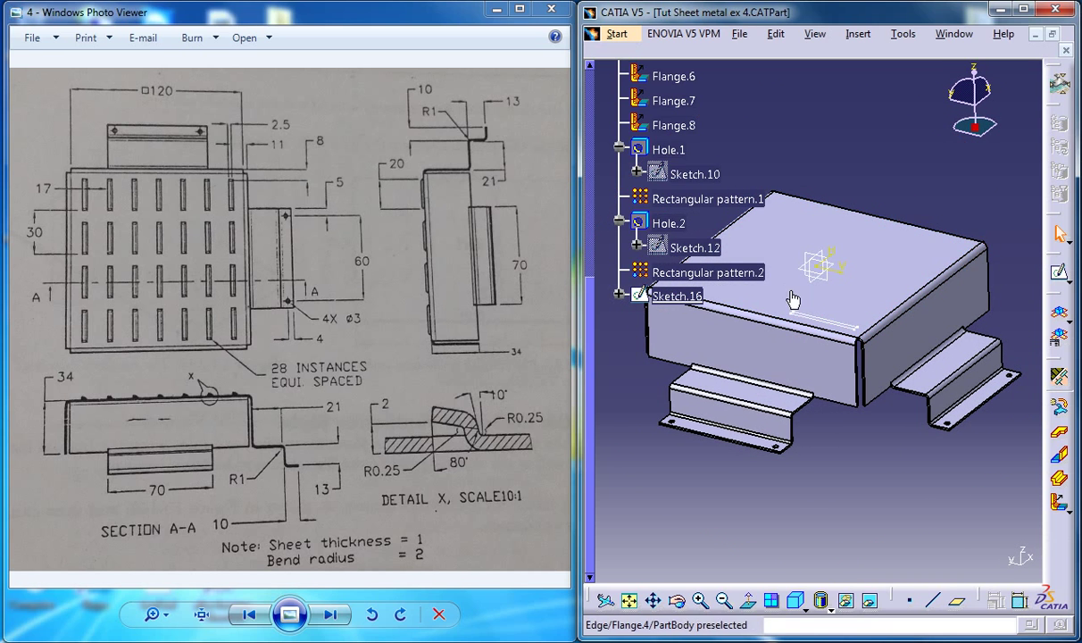
{"action": "mouse_move", "coordinate": [876, 273]}
{"action": "middle_mouse_down"}
{"action": "mouse_move", "coordinate": [870, 234]}
{"action": "mouse_move", "coordinate": [870, 268]}
{"action": "middle_mouse_up"}
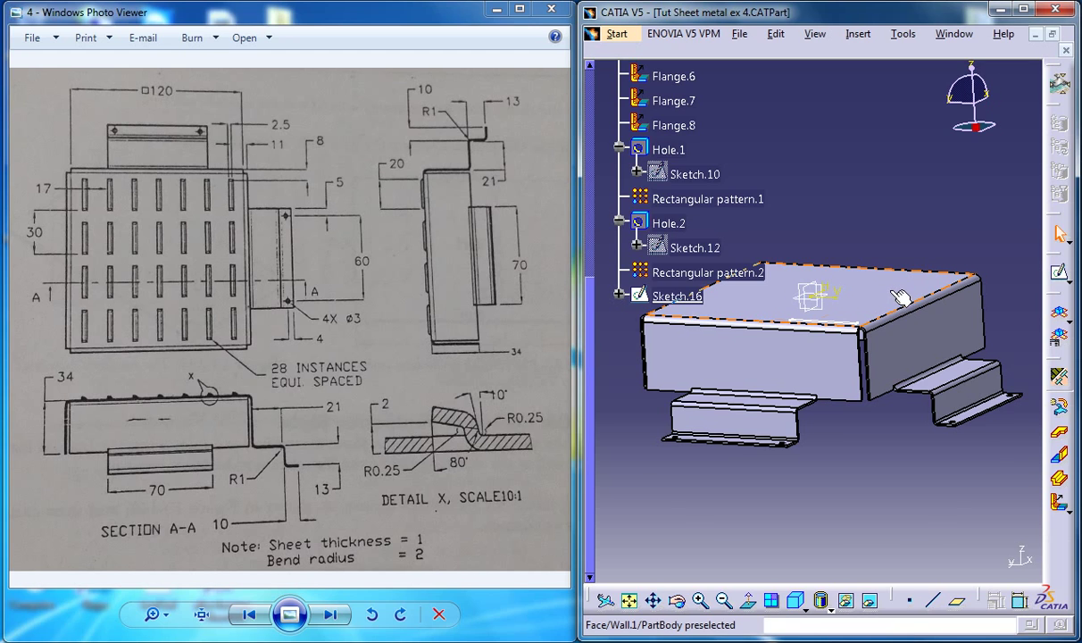
{"action": "middle_click_drag", "start_coordinate": [900, 298], "coordinate": [913, 284]}
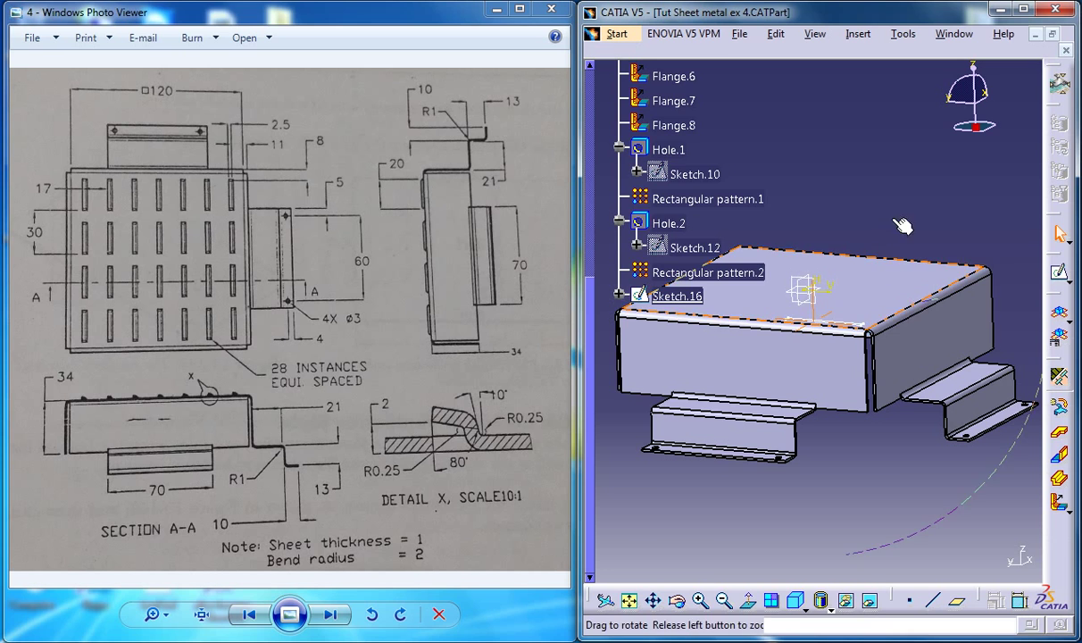
{"action": "middle_click_drag", "start_coordinate": [902, 226], "coordinate": [812, 336]}
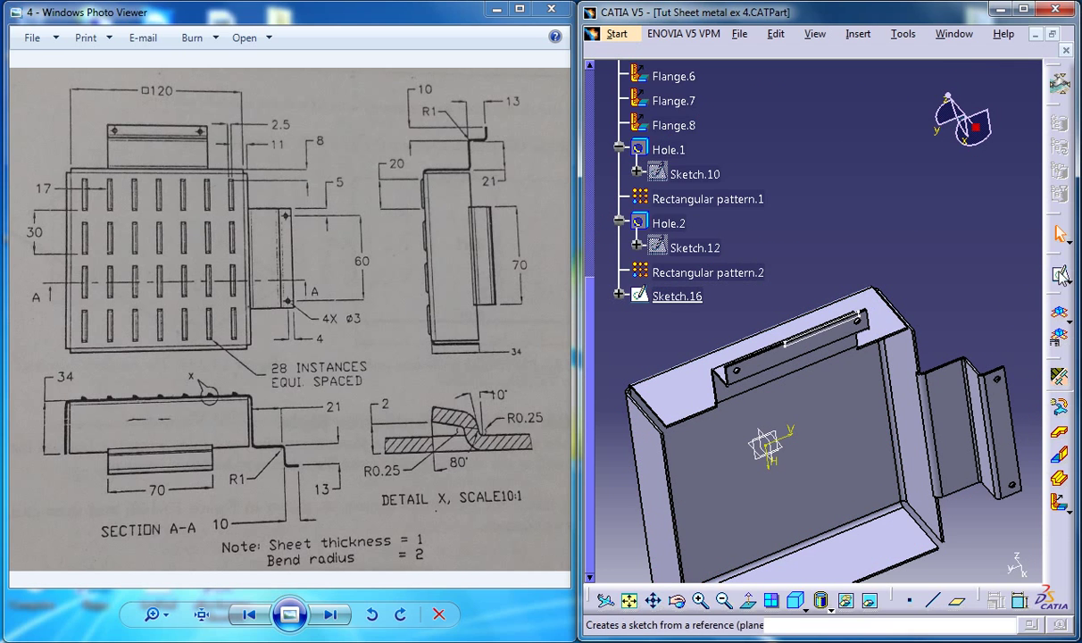
{"action": "left_click", "coordinate": [1061, 275]}
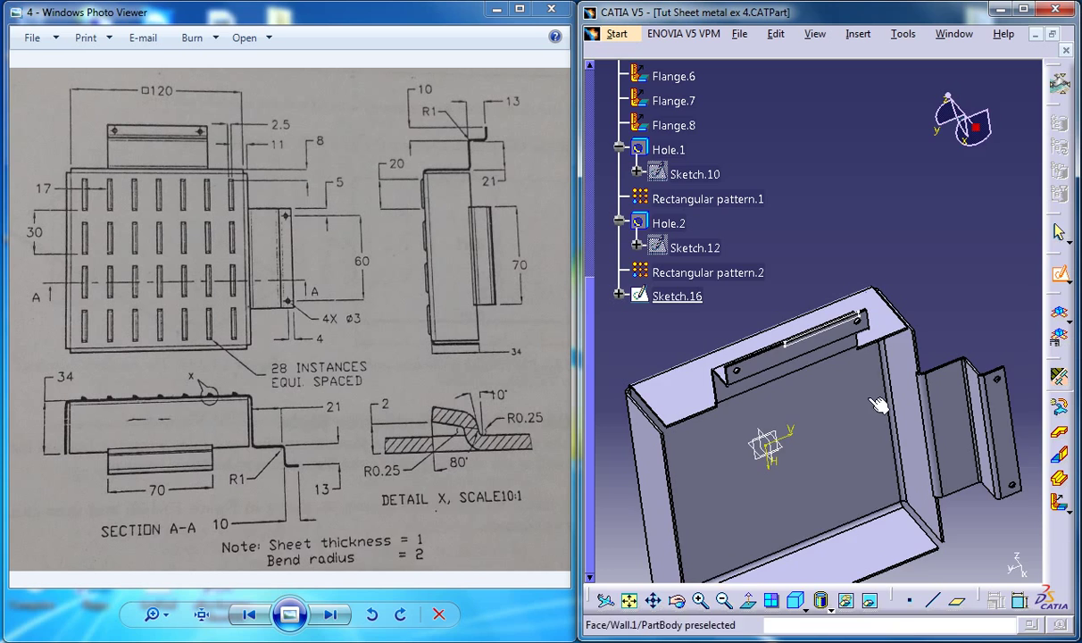
{"action": "left_click", "coordinate": [880, 404]}
{"action": "mouse_move", "coordinate": [897, 308]}
{"action": "middle_mouse_down"}
{"action": "mouse_move", "coordinate": [880, 324]}
{"action": "mouse_move", "coordinate": [848, 273]}
{"action": "middle_mouse_up"}
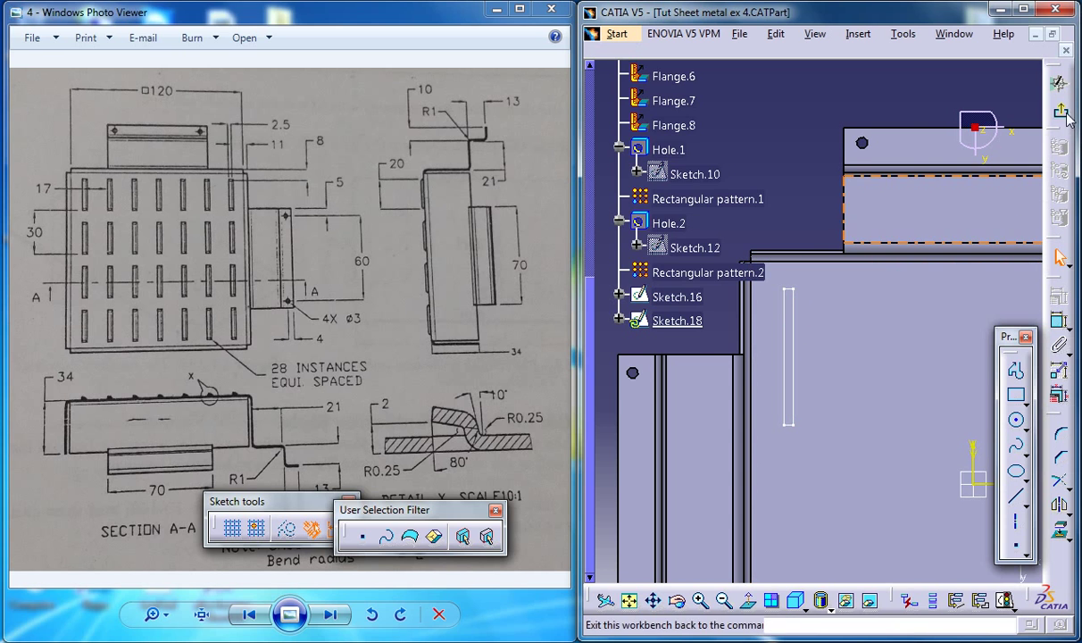
Exit the sketch and delete Sketch.16.
{"action": "left_click", "coordinate": [1059, 83]}
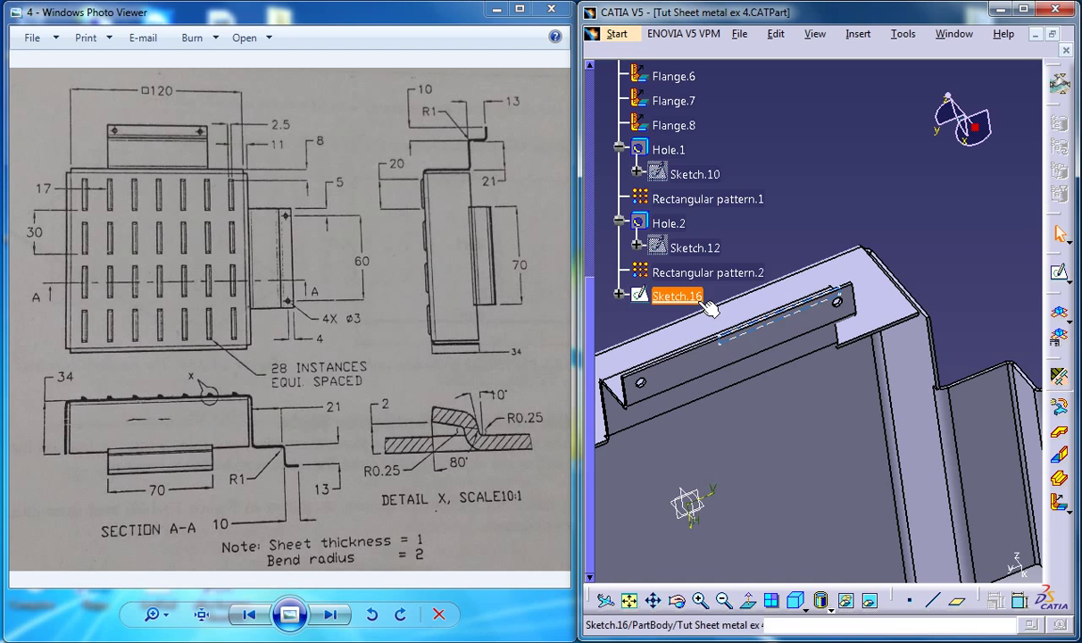
{"action": "right_click", "coordinate": [661, 286]}
{"action": "left_click", "coordinate": [725, 531]}
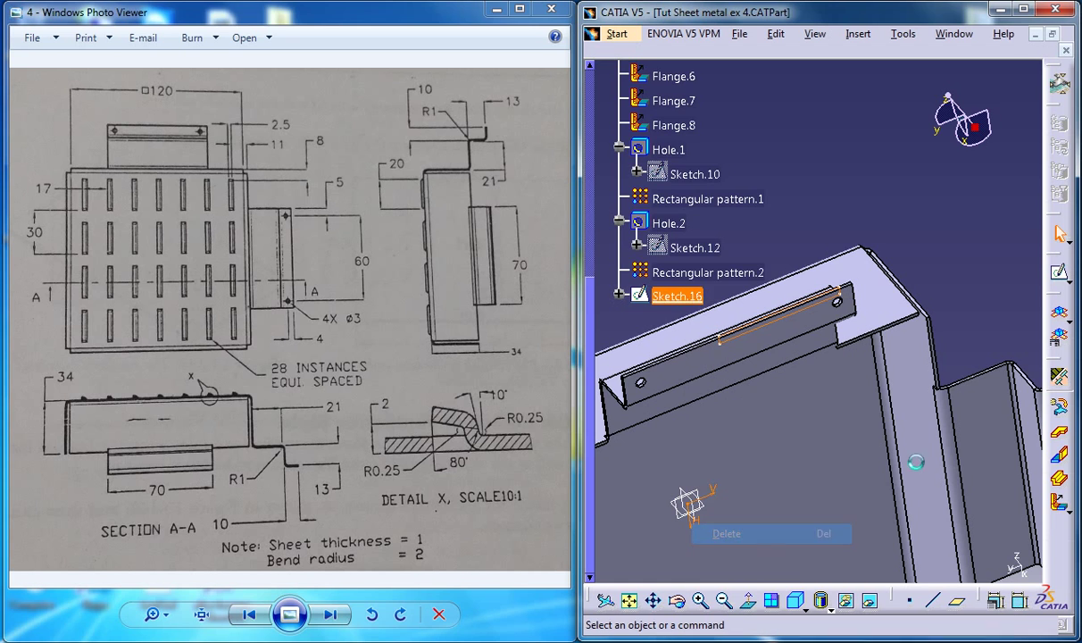
Open Sketch.19 on the enclosure face and begin a tall, narrow rectangle.
{"action": "left_click", "coordinate": [1061, 274]}
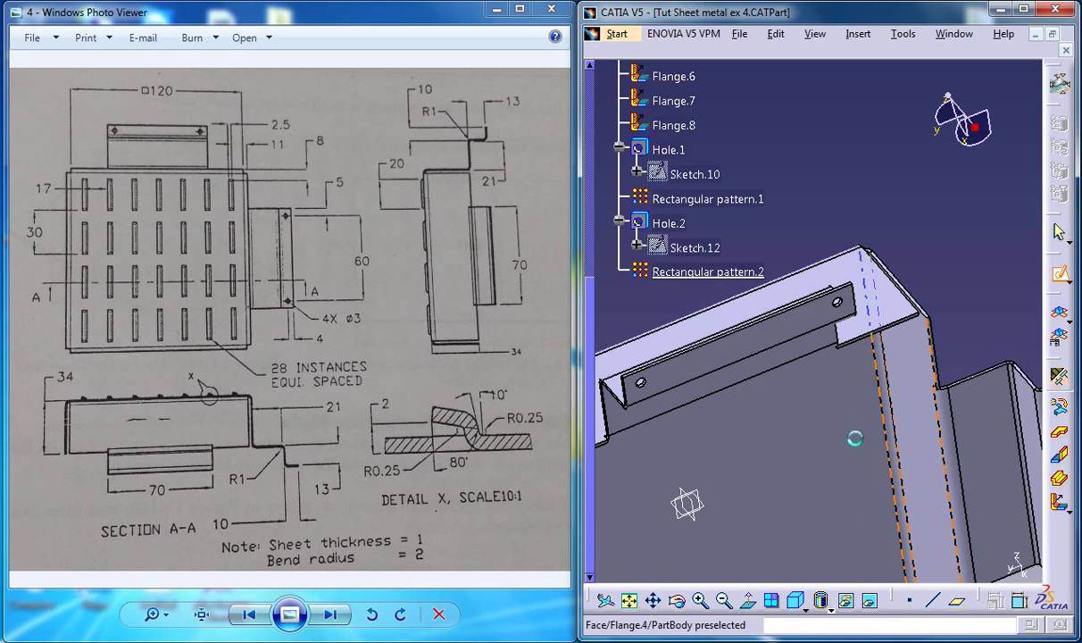
{"action": "left_click", "coordinate": [856, 435]}
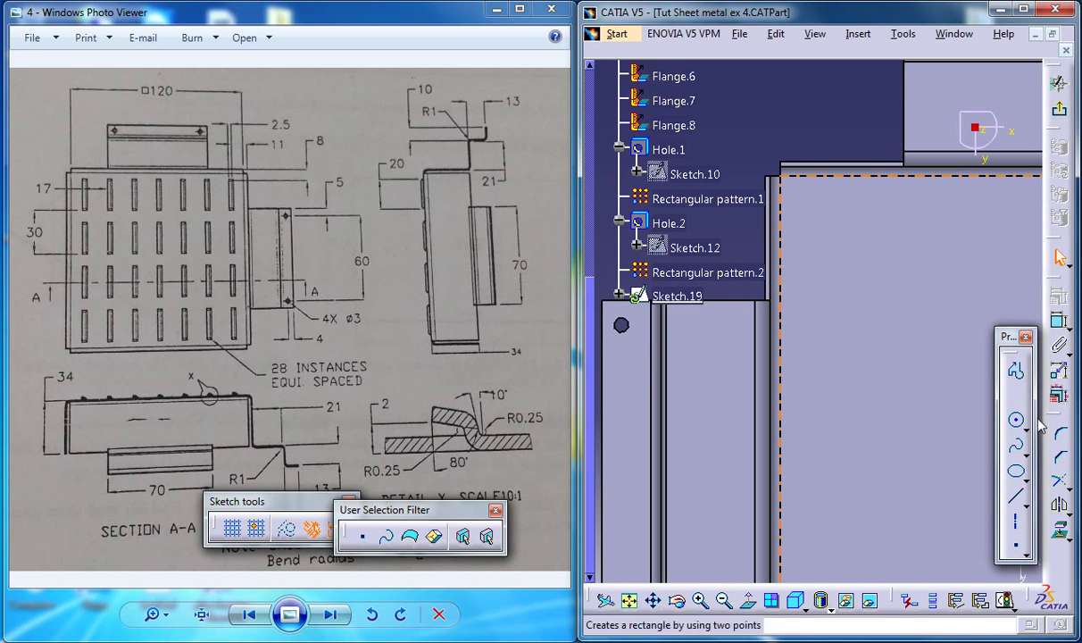
{"action": "left_click", "coordinate": [1015, 395]}
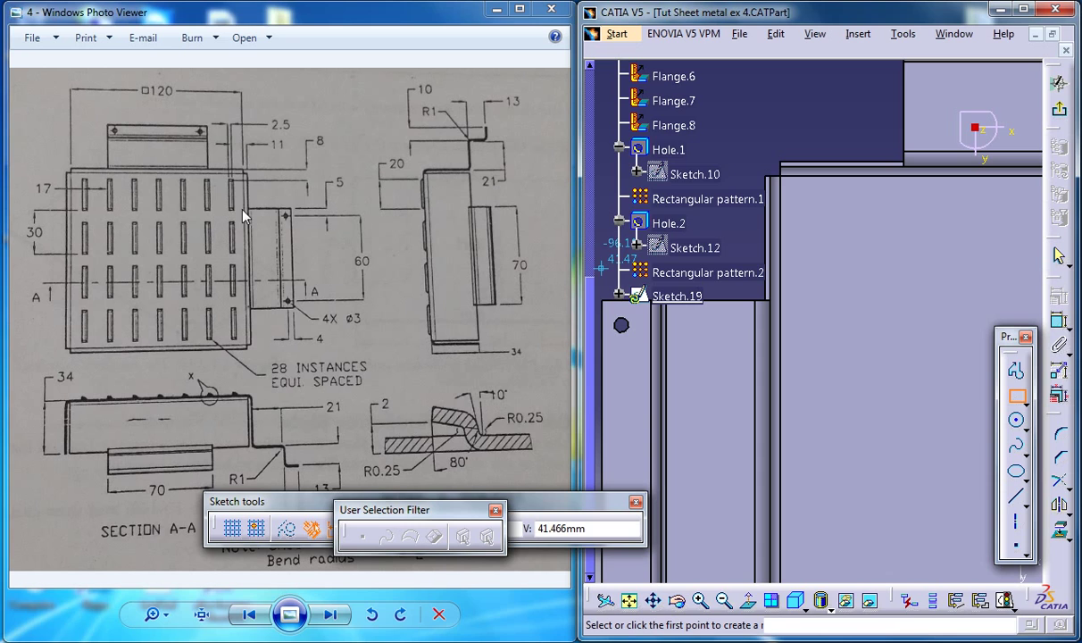
{"action": "left_click", "coordinate": [826, 210]}
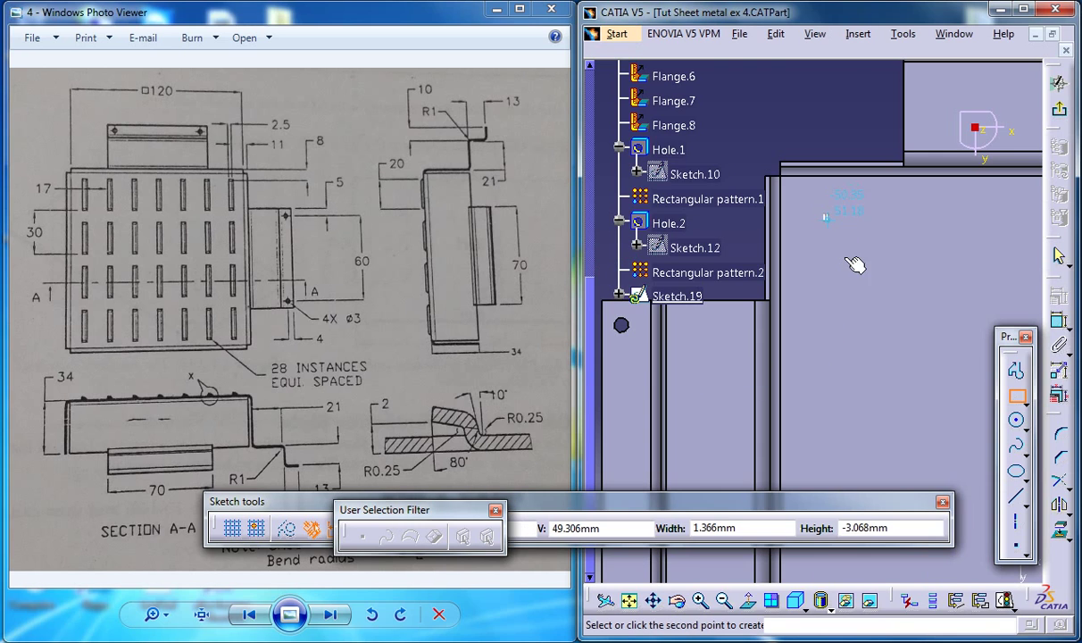
Finish the rectangle and constrain its width to 2.5.
{"action": "left_click", "coordinate": [851, 357]}
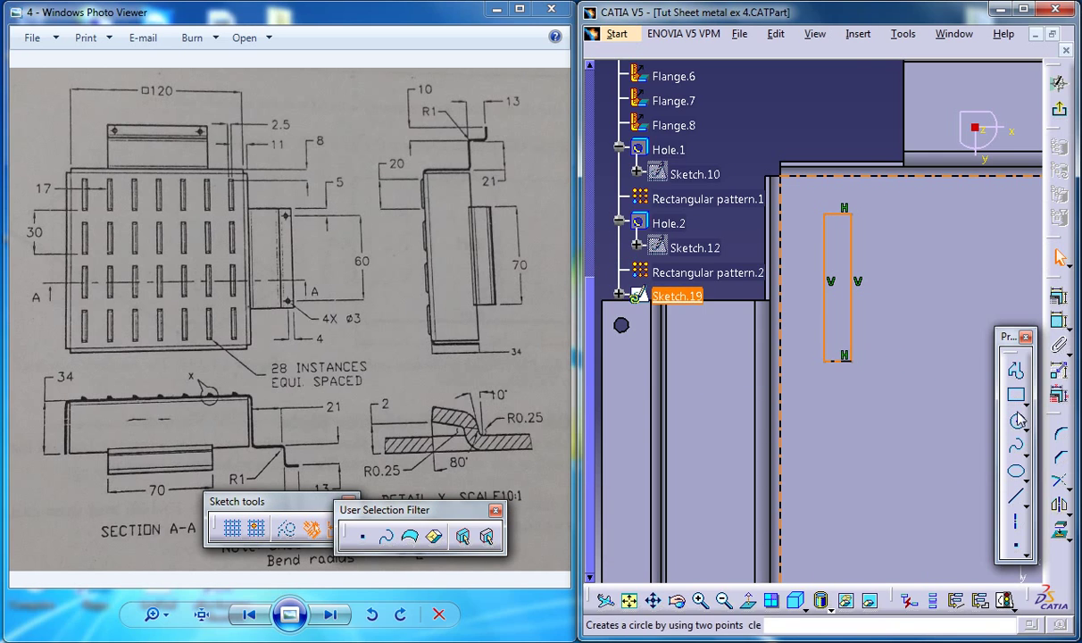
{"action": "left_click", "coordinate": [1059, 320]}
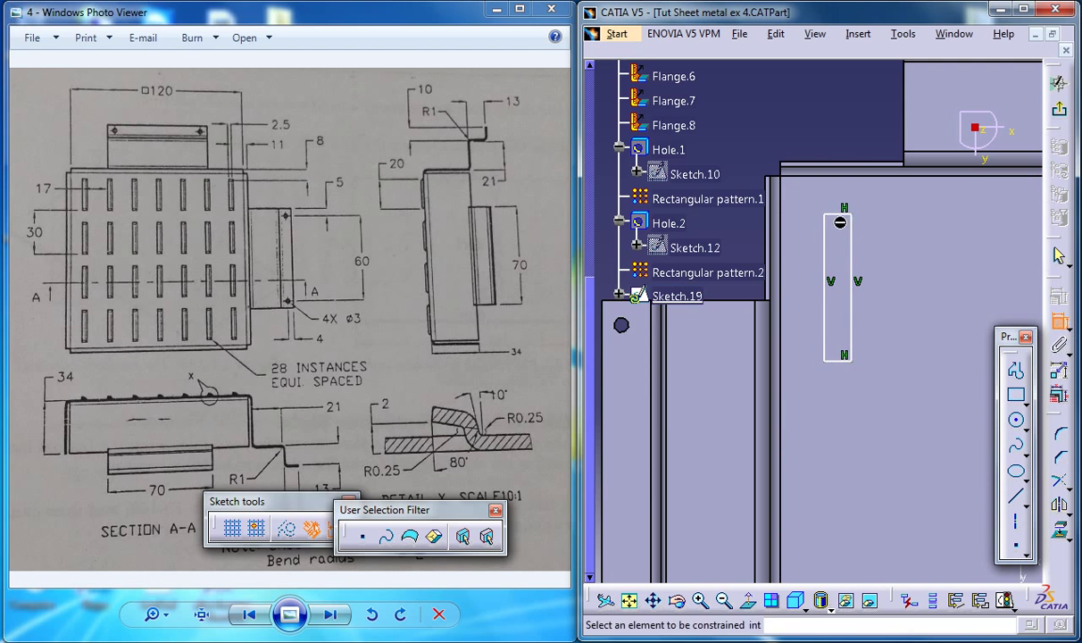
{"action": "left_click", "coordinate": [839, 215]}
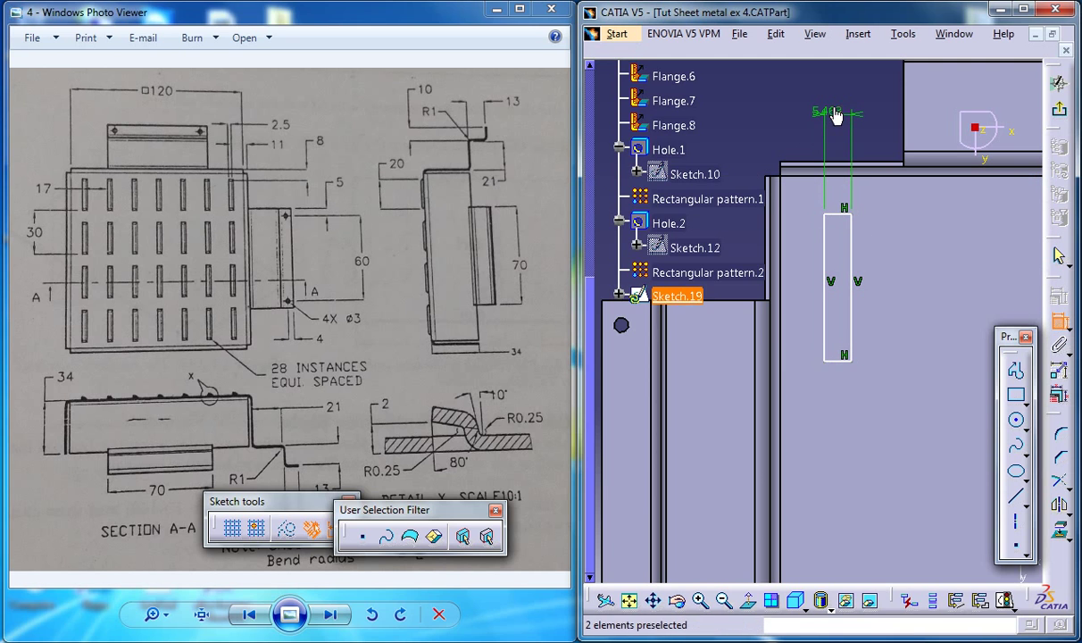
{"action": "double_click", "coordinate": [835, 114]}
{"action": "type", "text": "2.5"}
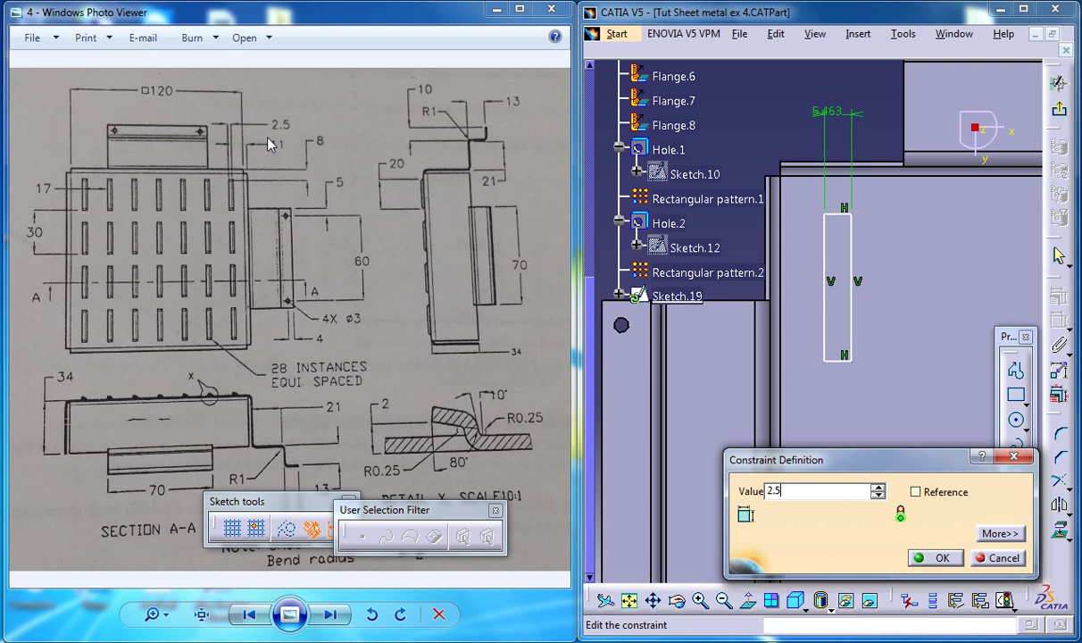
{"action": "key", "text": "Return"}
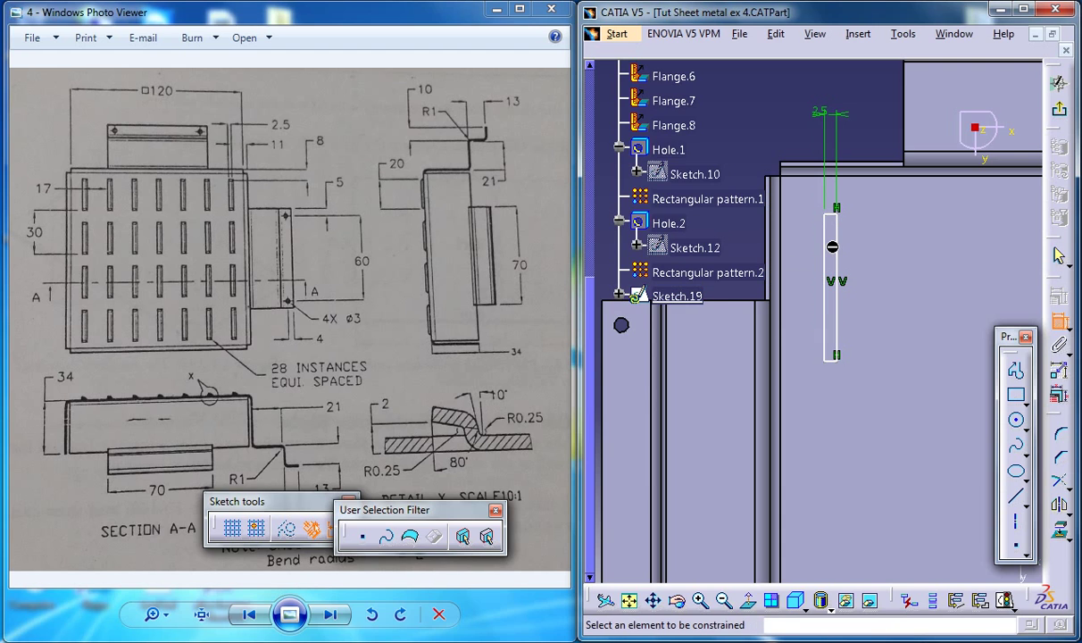
Dimension the rectangle's left side 11 from the face's left edge.
{"action": "left_click", "coordinate": [829, 246]}
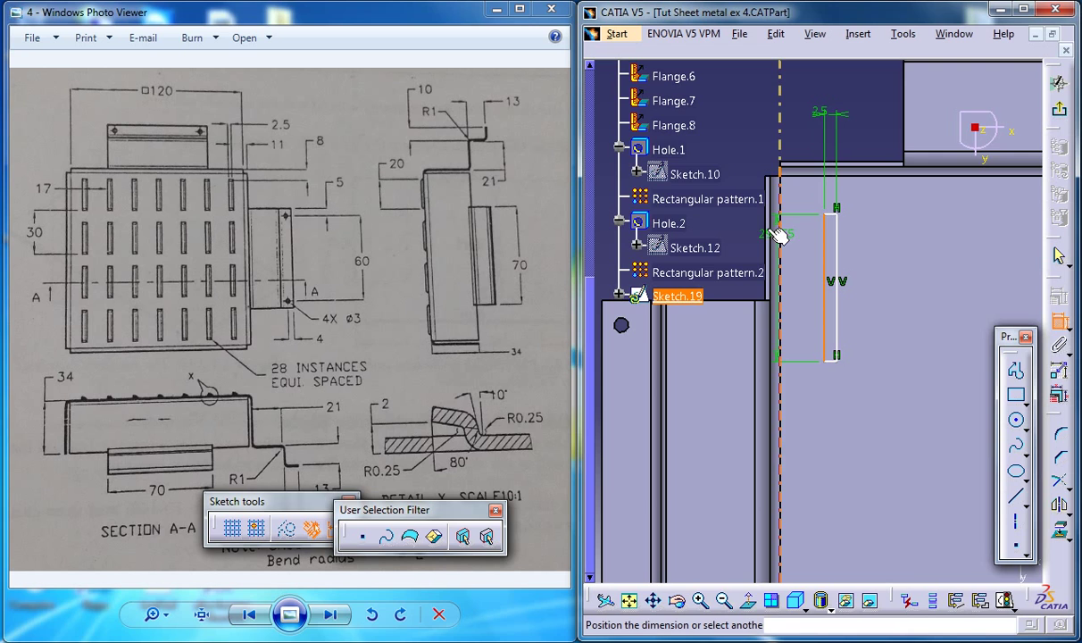
{"action": "left_click", "coordinate": [780, 220]}
{"action": "left_click", "coordinate": [744, 126]}
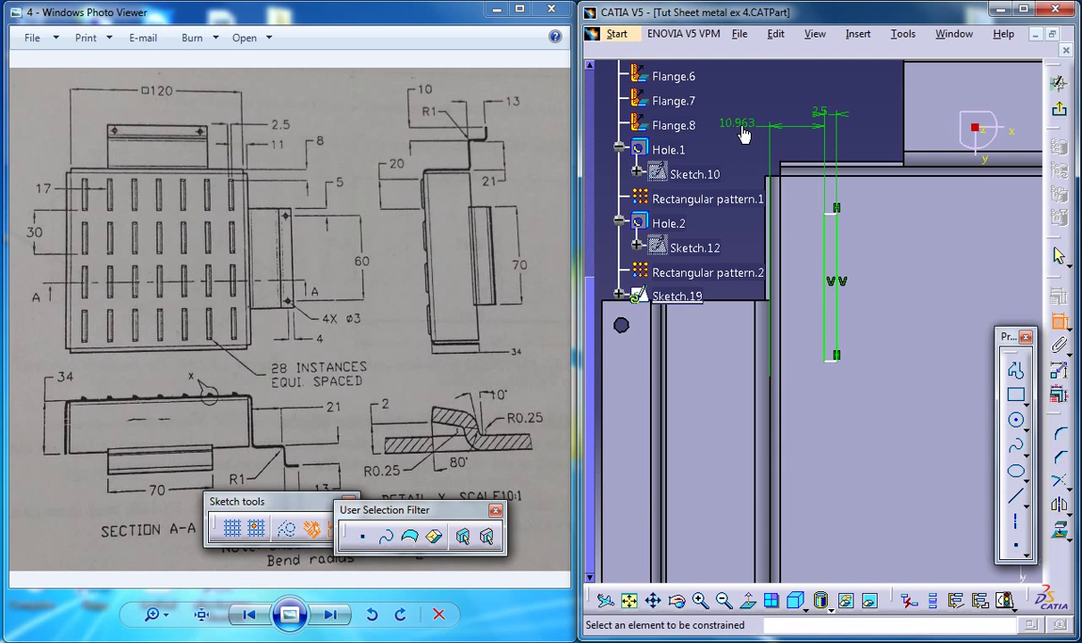
{"action": "double_click", "coordinate": [746, 128]}
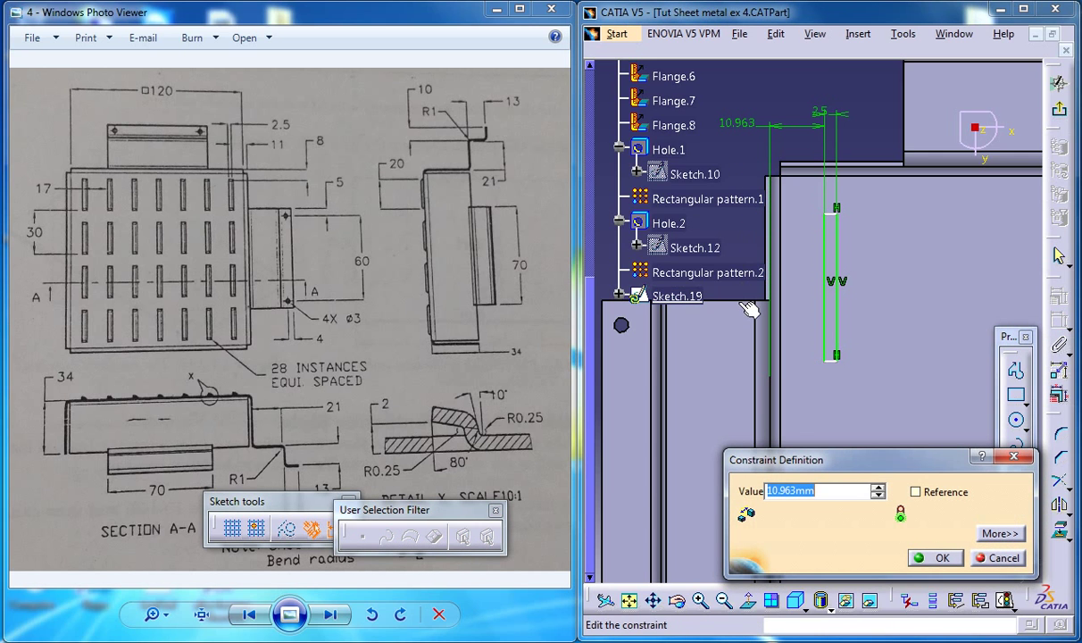
{"action": "type", "text": "11"}
{"action": "key", "text": "Return"}
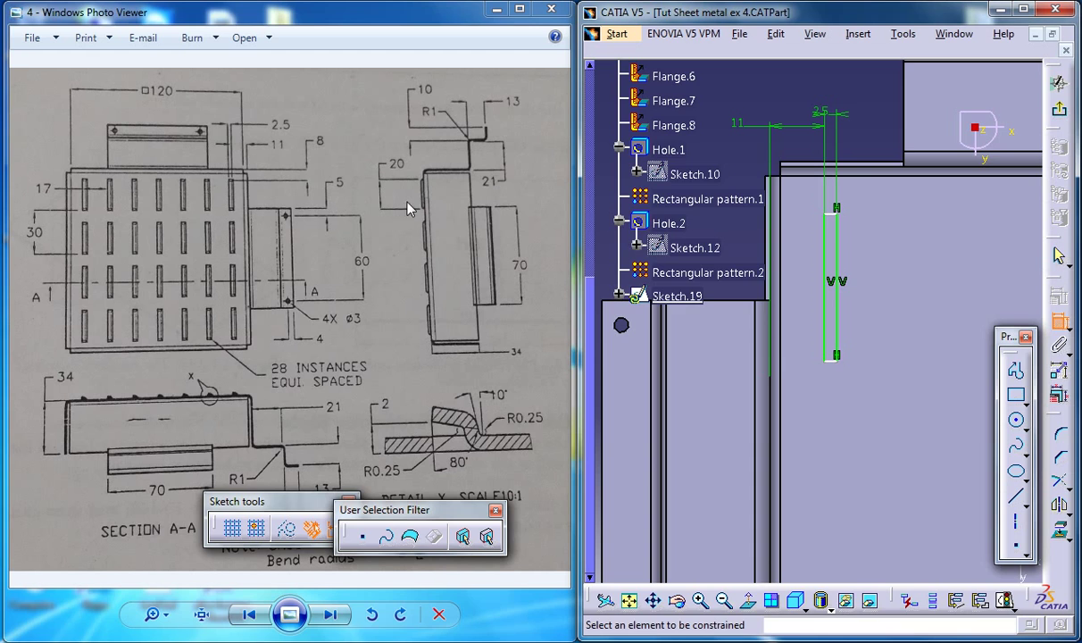
Delete the wrong 10.626 dimension and set the slot 8 mm from the top edge.
{"action": "left_click", "coordinate": [836, 215]}
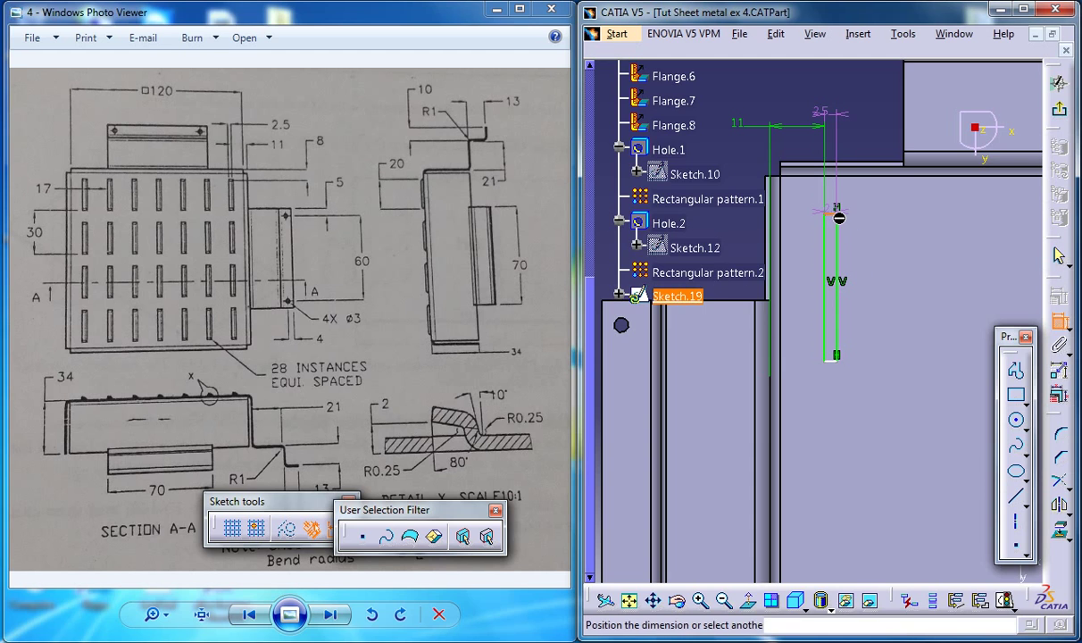
{"action": "left_click", "coordinate": [888, 169]}
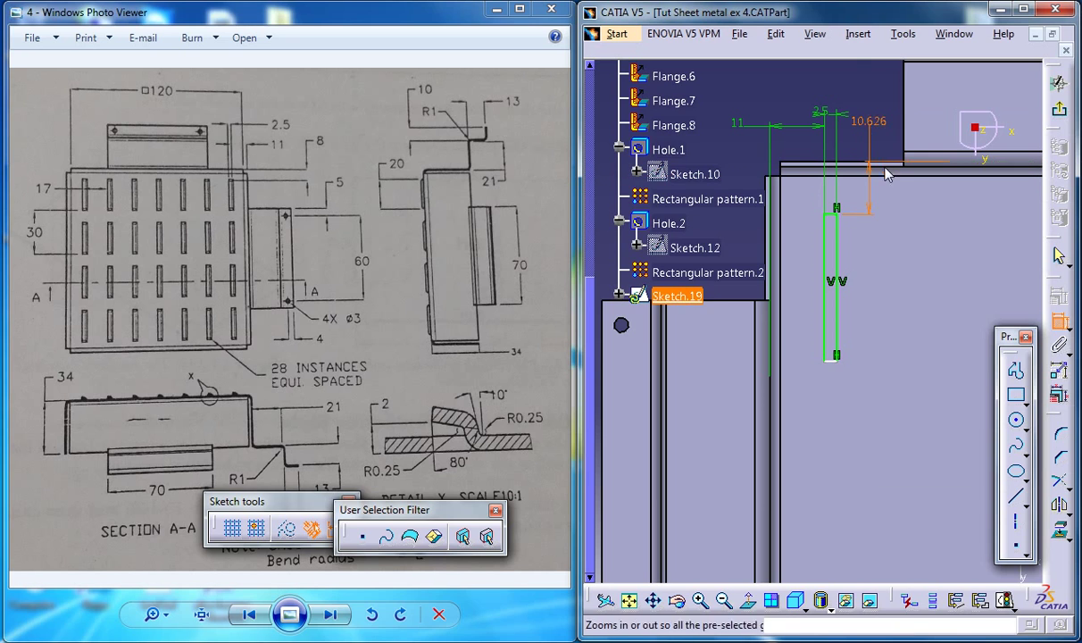
{"action": "right_click", "coordinate": [872, 125]}
{"action": "left_click", "coordinate": [923, 461]}
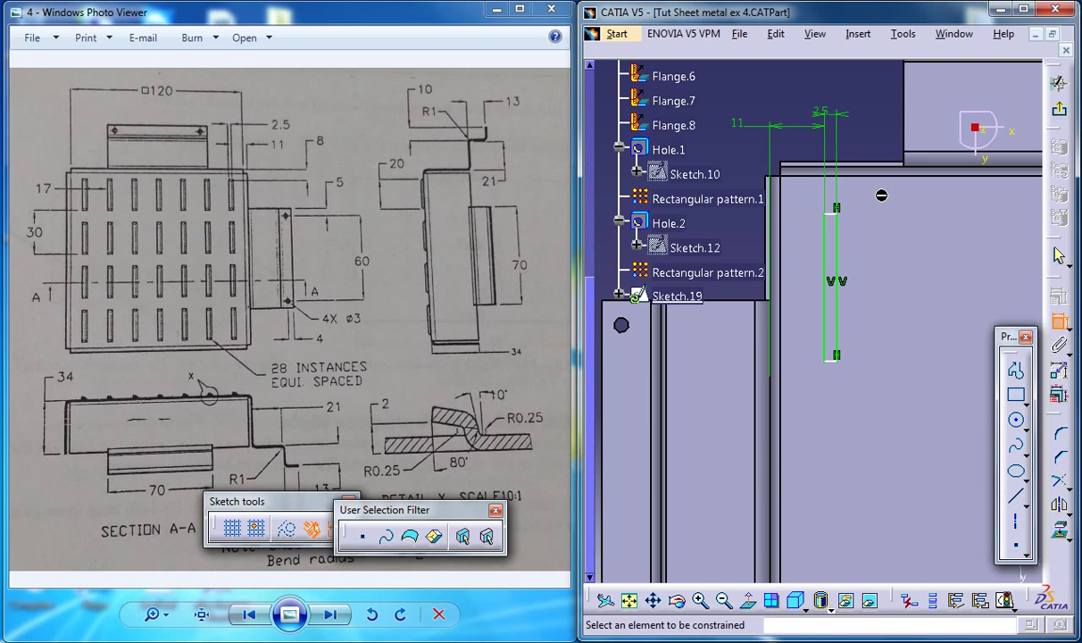
{"action": "left_click", "coordinate": [841, 219]}
{"action": "left_click", "coordinate": [879, 143]}
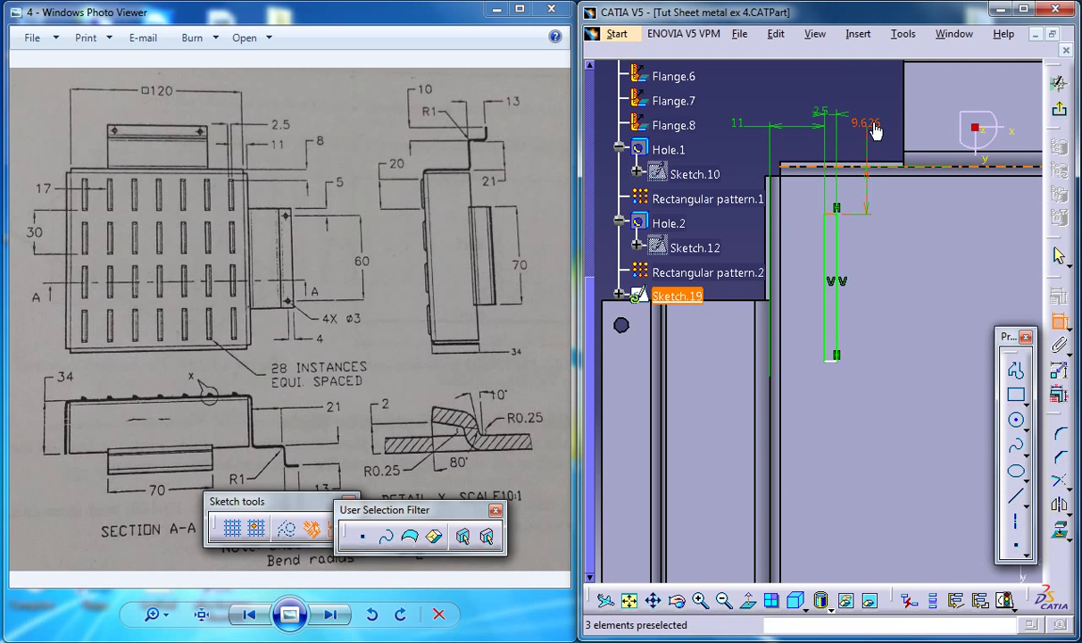
{"action": "double_click", "coordinate": [868, 125]}
{"action": "type", "text": "8"}
{"action": "key", "text": "Return"}
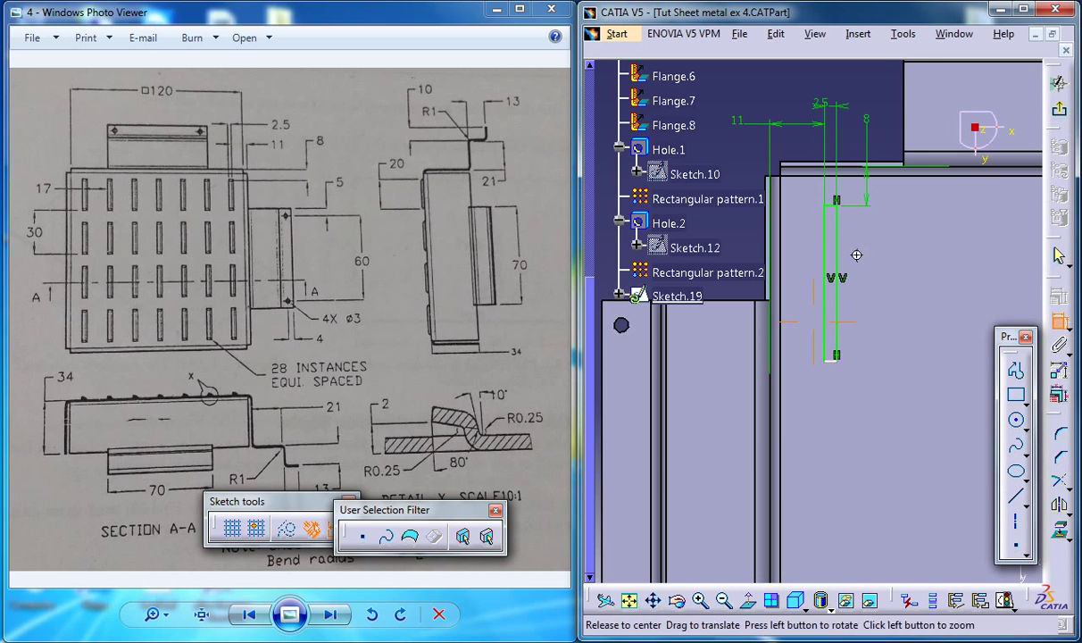
Constrain the slot's long side to a length of 20 mm.
{"action": "middle_click_drag", "start_coordinate": [855, 251], "coordinate": [975, 240]}
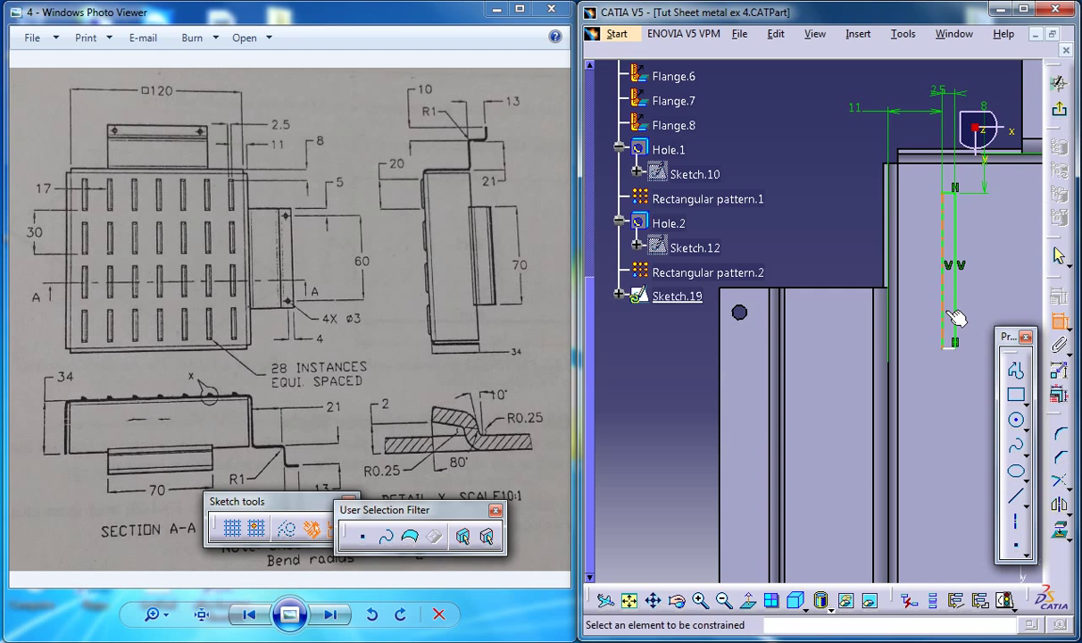
{"action": "left_click", "coordinate": [955, 317]}
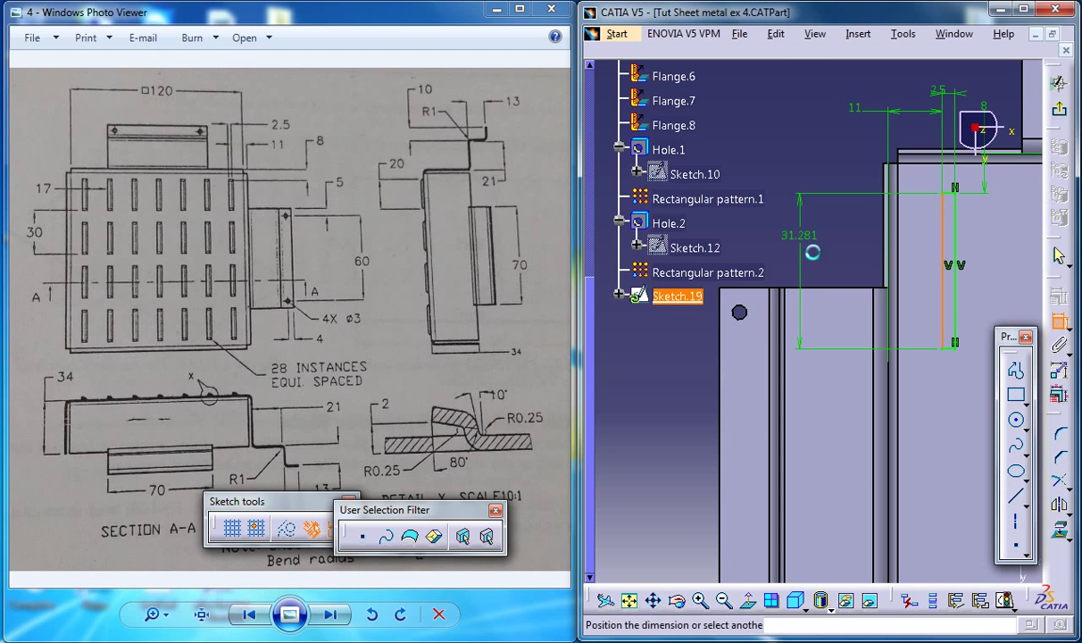
{"action": "left_click", "coordinate": [801, 237]}
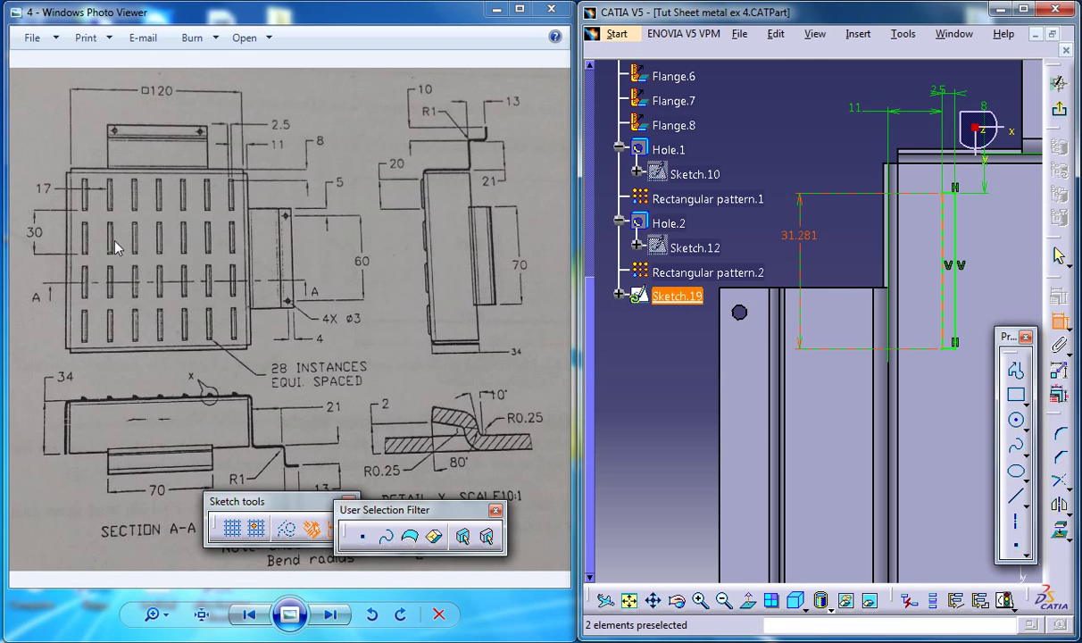
{"action": "double_click", "coordinate": [801, 241]}
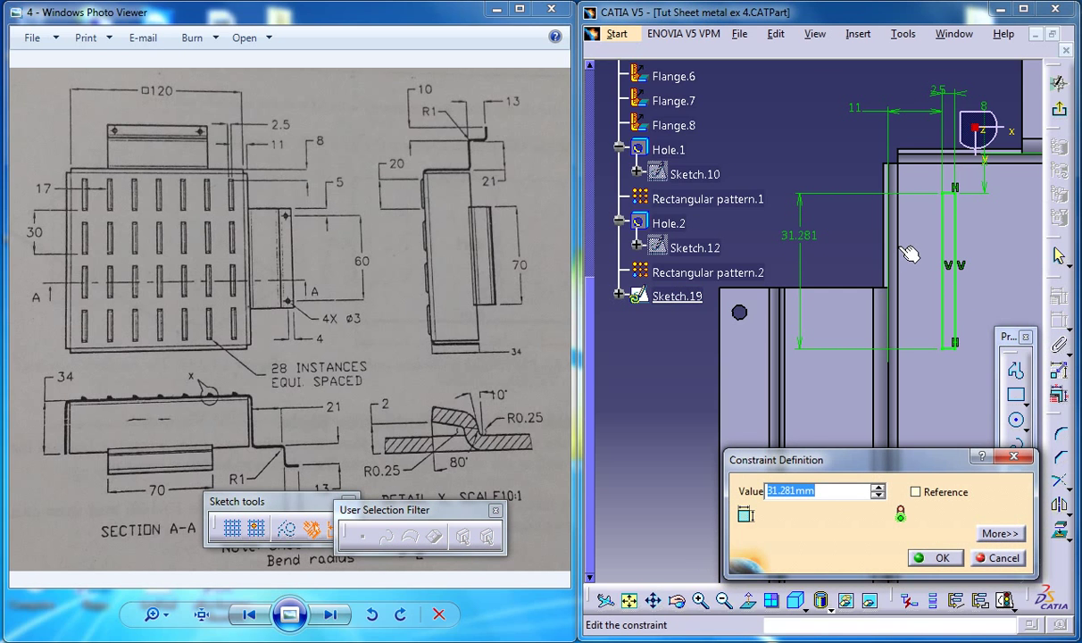
{"action": "key", "text": "Return"}
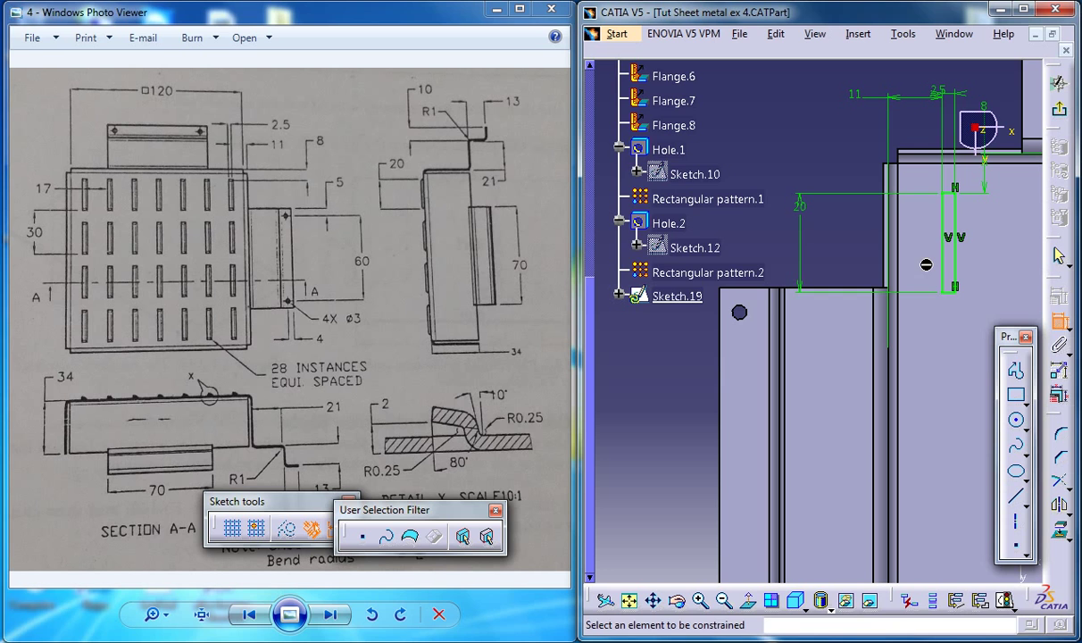
Exit Sketch.19 and rotate the part to view the slot on the top face.
{"action": "left_click", "coordinate": [1063, 111]}
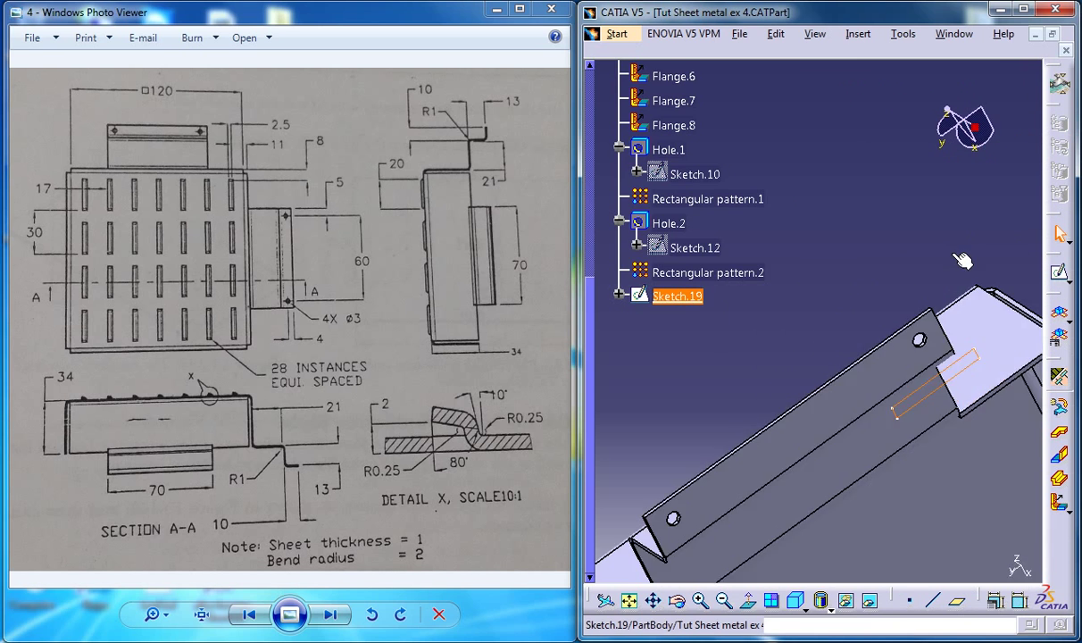
{"action": "middle_click_drag", "start_coordinate": [925, 382], "coordinate": [936, 367]}
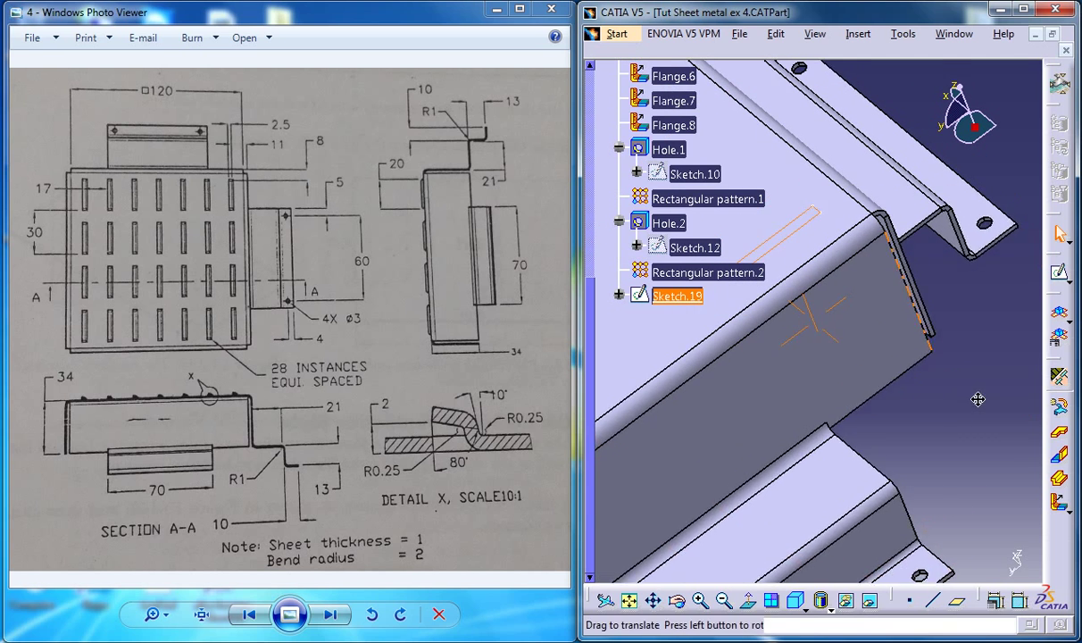
{"action": "mouse_move", "coordinate": [935, 367]}
{"action": "middle_mouse_down"}
{"action": "mouse_move", "coordinate": [905, 302]}
{"action": "mouse_move", "coordinate": [931, 268]}
{"action": "middle_mouse_up"}
{"action": "left_click", "coordinate": [852, 75]}
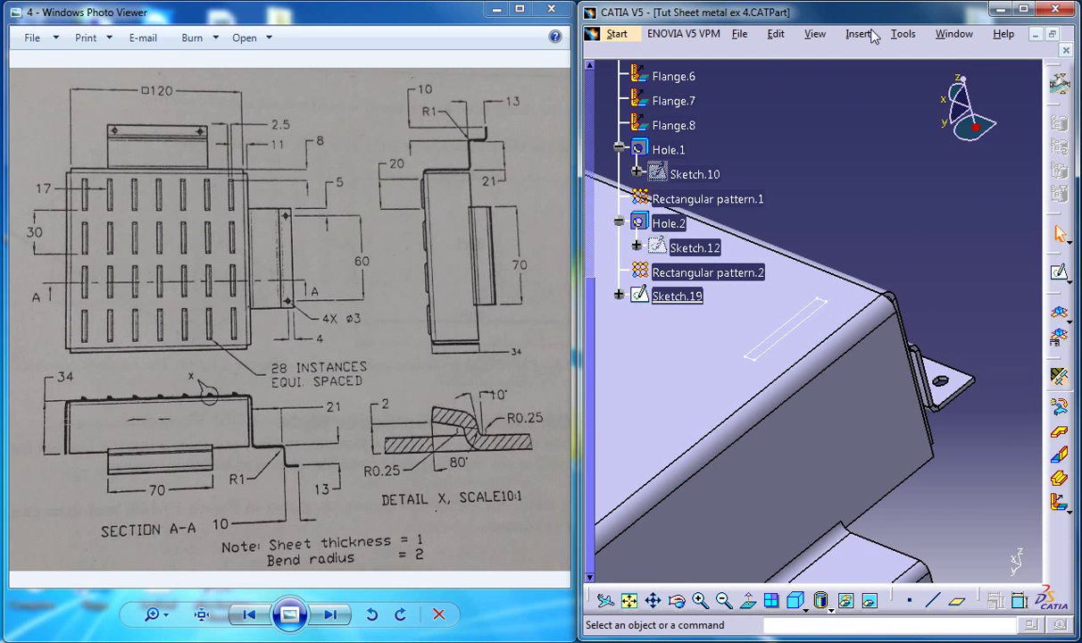
{"action": "left_click", "coordinate": [859, 33]}
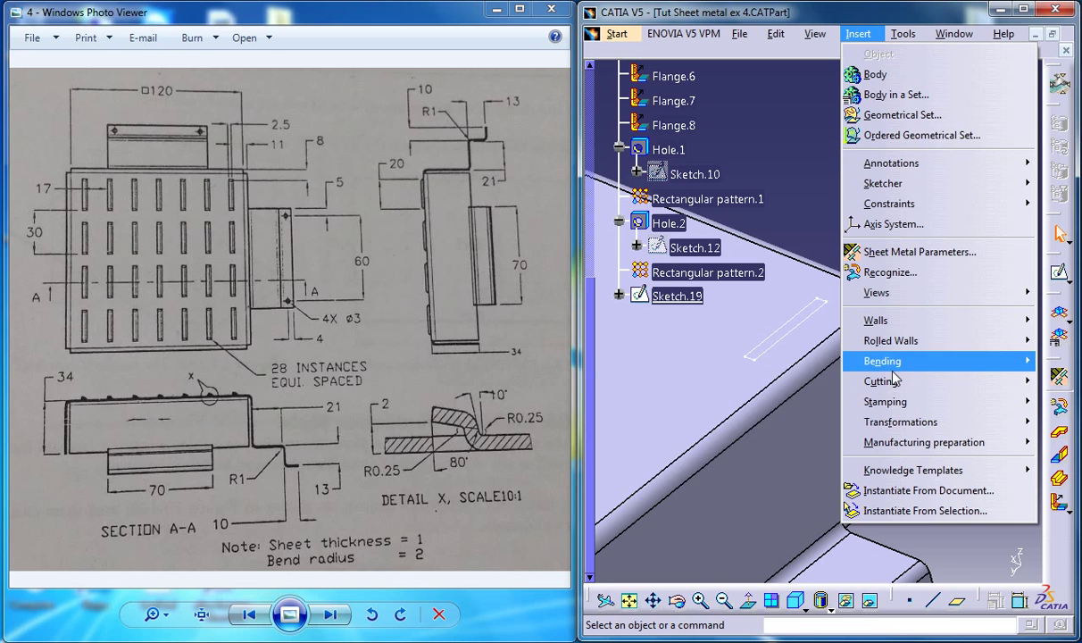
{"action": "mouse_move", "coordinate": [885, 402]}
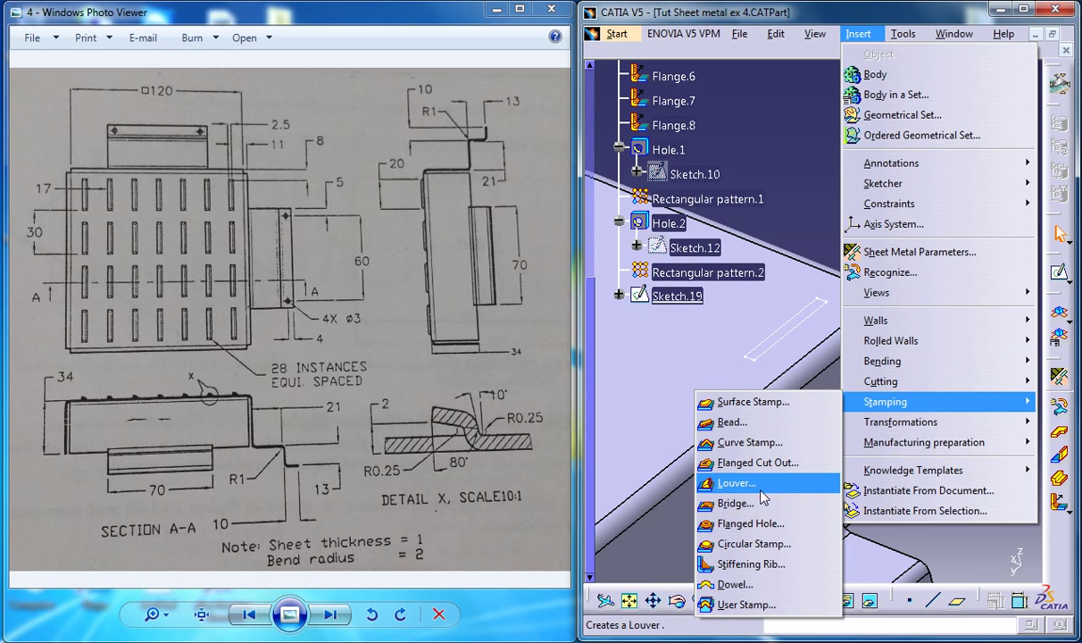
Create Louver.2 from Sketch.19 with its long edge as opening line, 2 mm high, 10°/80° angles.
{"action": "left_click", "coordinate": [762, 486]}
{"action": "mouse_move", "coordinate": [758, 54]}
{"action": "left_mouse_down"}
{"action": "mouse_move", "coordinate": [381, 220]}
{"action": "mouse_move", "coordinate": [351, 213]}
{"action": "left_mouse_up"}
{"action": "left_click", "coordinate": [778, 310]}
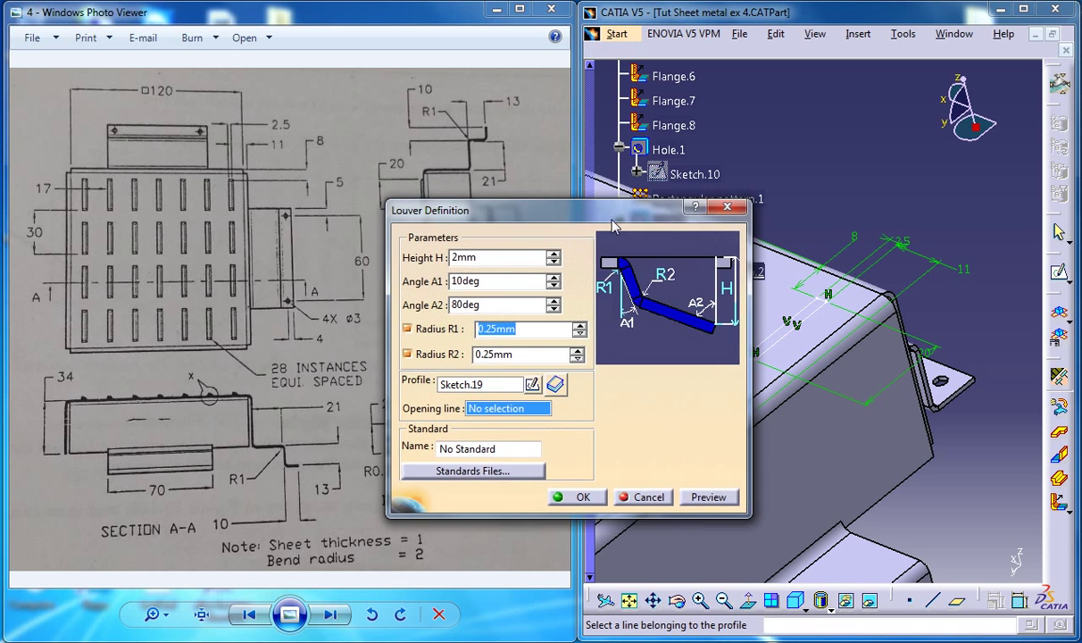
{"action": "left_click_drag", "start_coordinate": [427, 212], "coordinate": [421, 225]}
{"action": "middle_click_drag", "start_coordinate": [881, 342], "coordinate": [899, 523]}
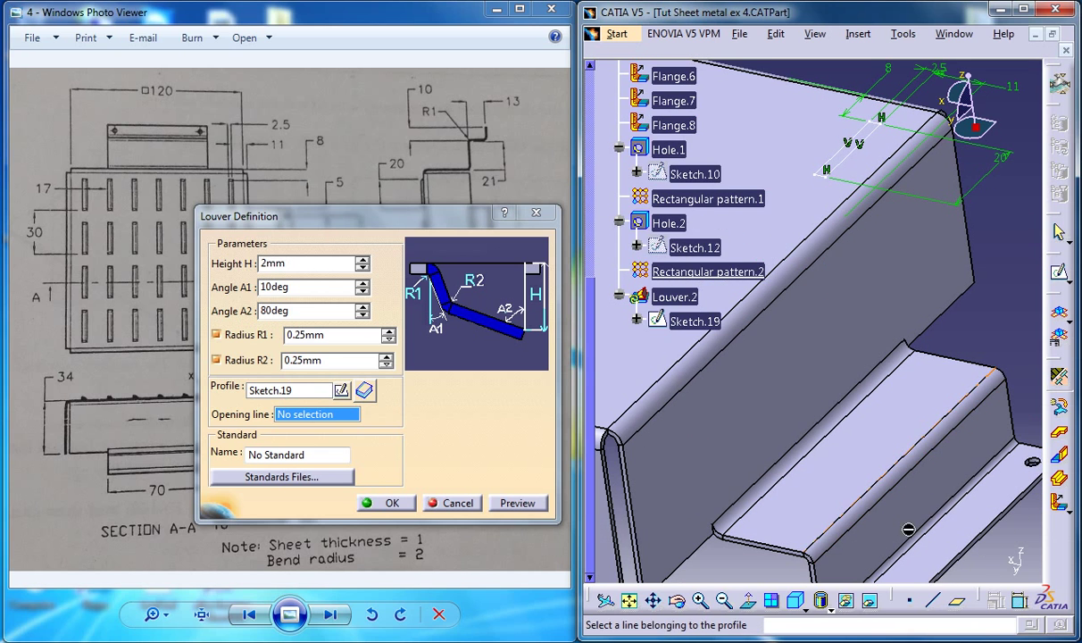
{"action": "middle_click_drag", "start_coordinate": [821, 228], "coordinate": [821, 334]}
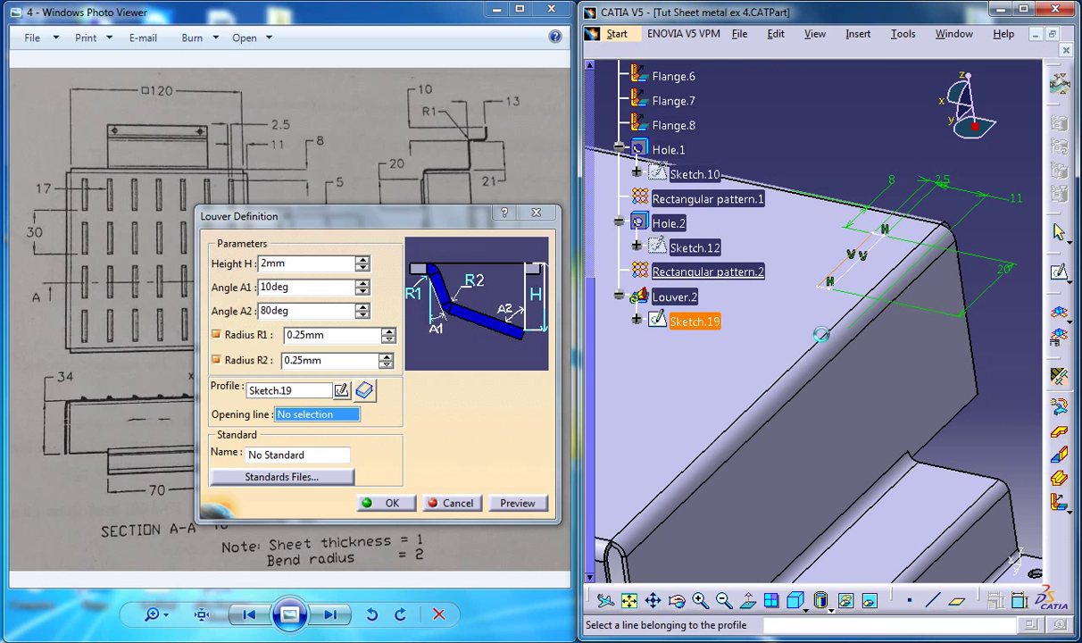
{"action": "left_click", "coordinate": [830, 277]}
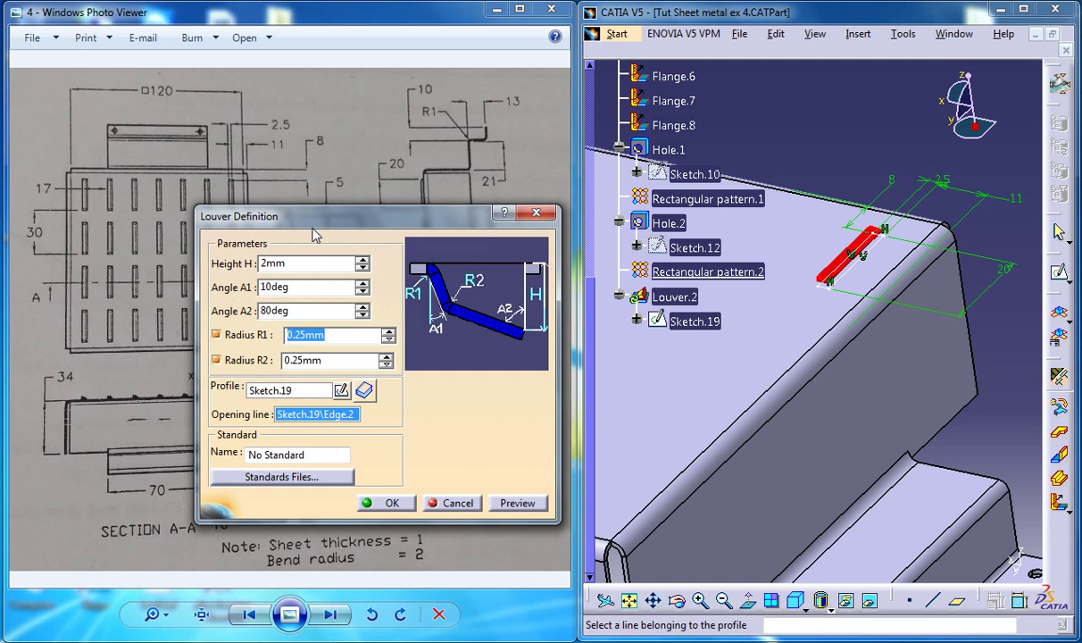
{"action": "mouse_move", "coordinate": [319, 226]}
{"action": "left_mouse_down"}
{"action": "mouse_move", "coordinate": [589, 262]}
{"action": "mouse_move", "coordinate": [576, 265]}
{"action": "left_mouse_up"}
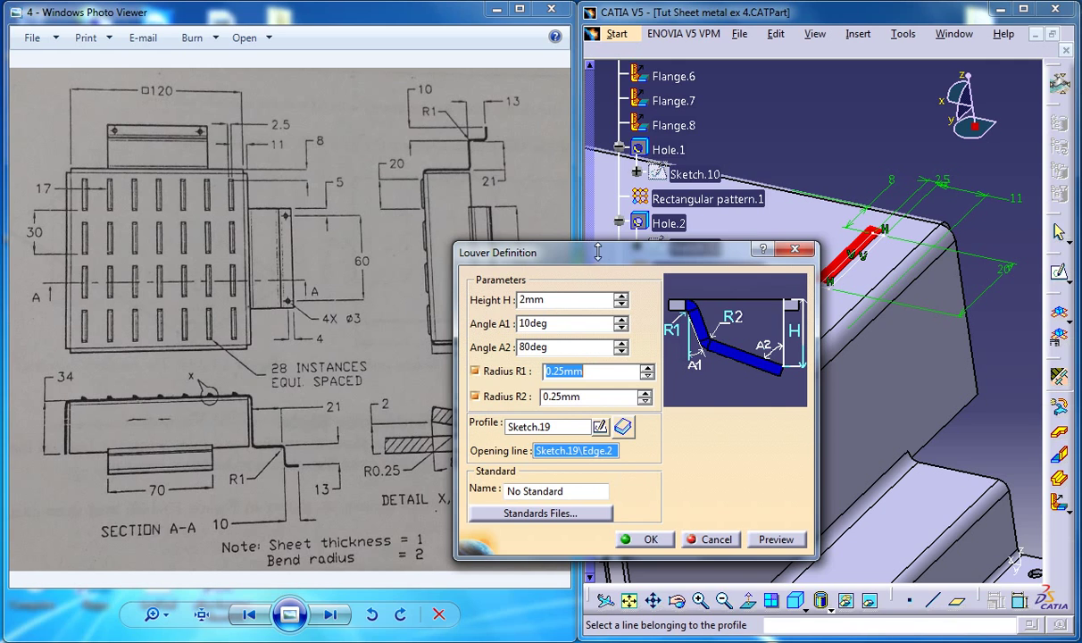
{"action": "mouse_move", "coordinate": [598, 253]}
{"action": "left_mouse_down"}
{"action": "mouse_move", "coordinate": [622, 244]}
{"action": "mouse_move", "coordinate": [325, 315]}
{"action": "mouse_move", "coordinate": [740, 190]}
{"action": "mouse_move", "coordinate": [762, 247]}
{"action": "left_mouse_up"}
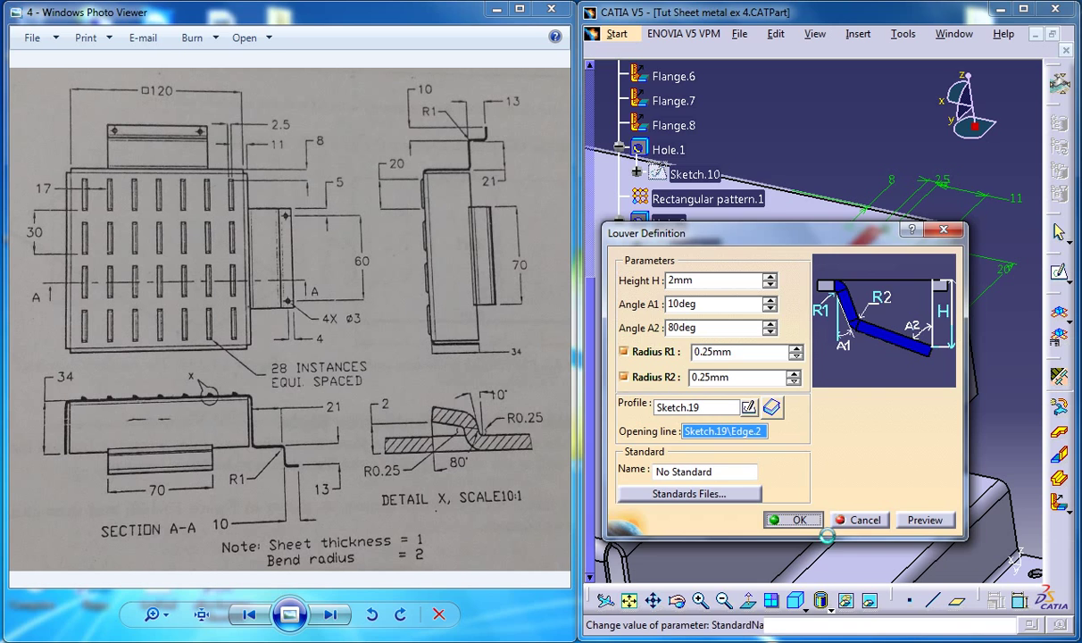
{"action": "left_click", "coordinate": [797, 518]}
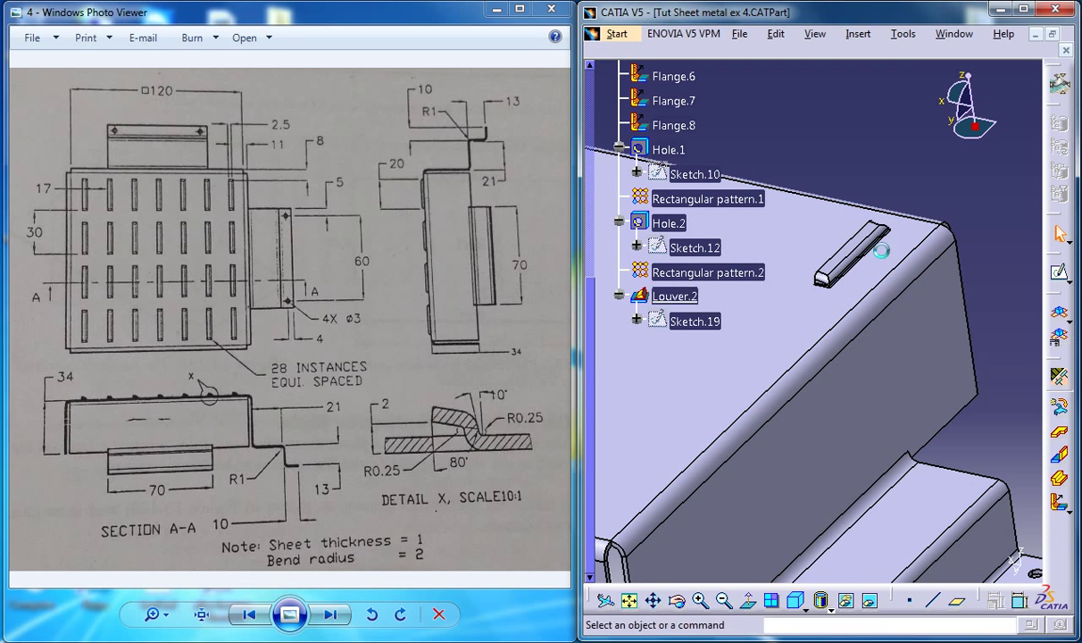
Start a rectangular pattern of Louver.2 with Wall.1\Face.4 as the reference direction.
{"action": "mouse_move", "coordinate": [894, 230]}
{"action": "middle_mouse_down"}
{"action": "mouse_move", "coordinate": [893, 267]}
{"action": "mouse_move", "coordinate": [941, 290]}
{"action": "mouse_move", "coordinate": [893, 298]}
{"action": "middle_mouse_up"}
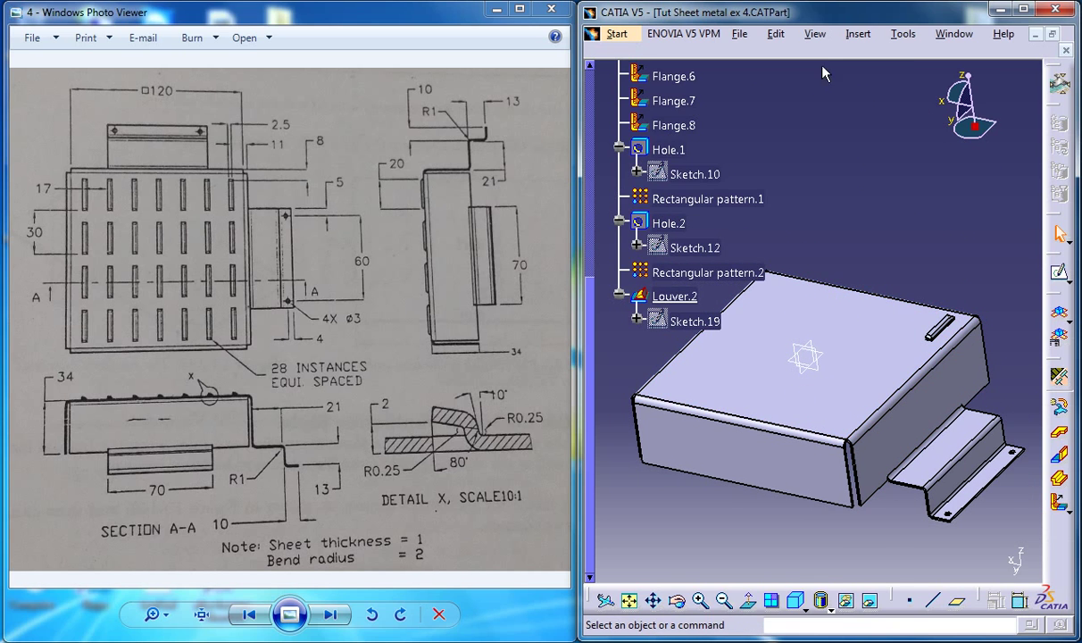
{"action": "left_click", "coordinate": [853, 36]}
{"action": "mouse_move", "coordinate": [900, 421]}
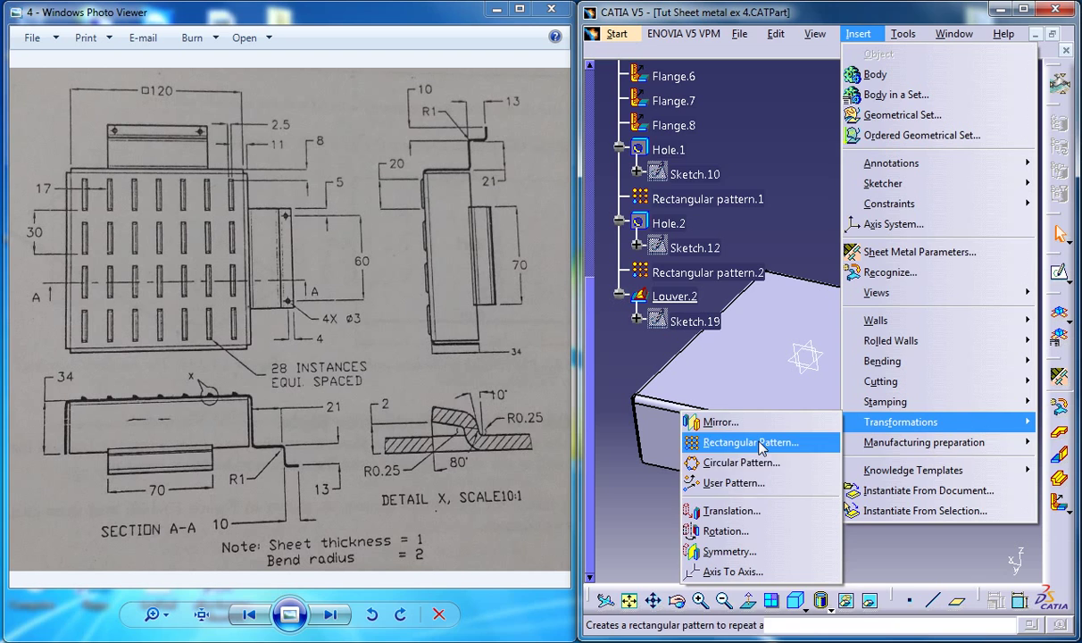
{"action": "left_click", "coordinate": [747, 456]}
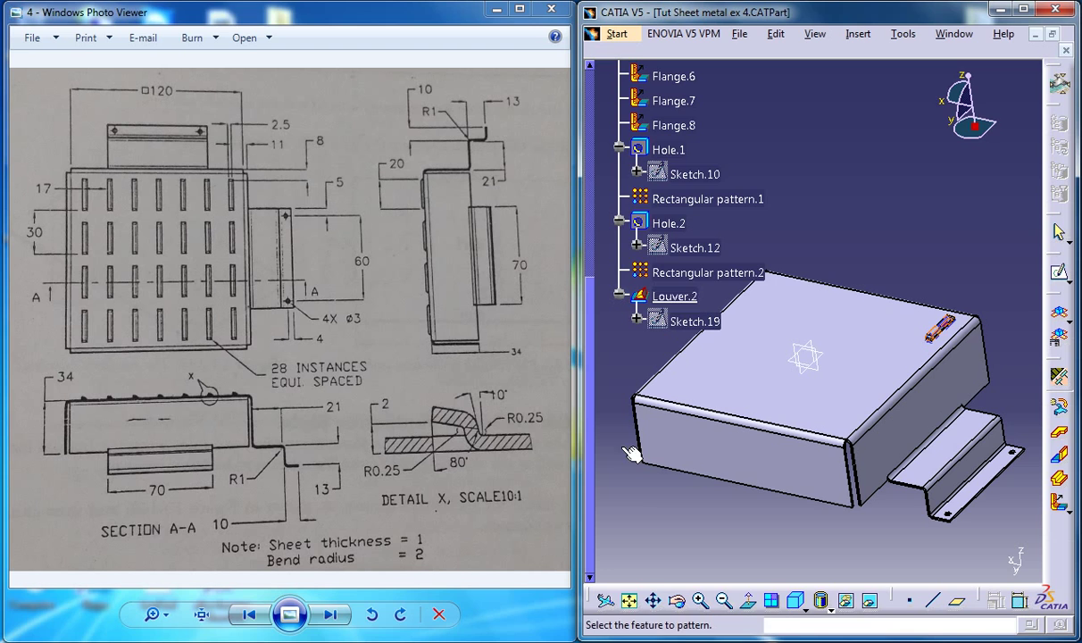
{"action": "left_click", "coordinate": [671, 295]}
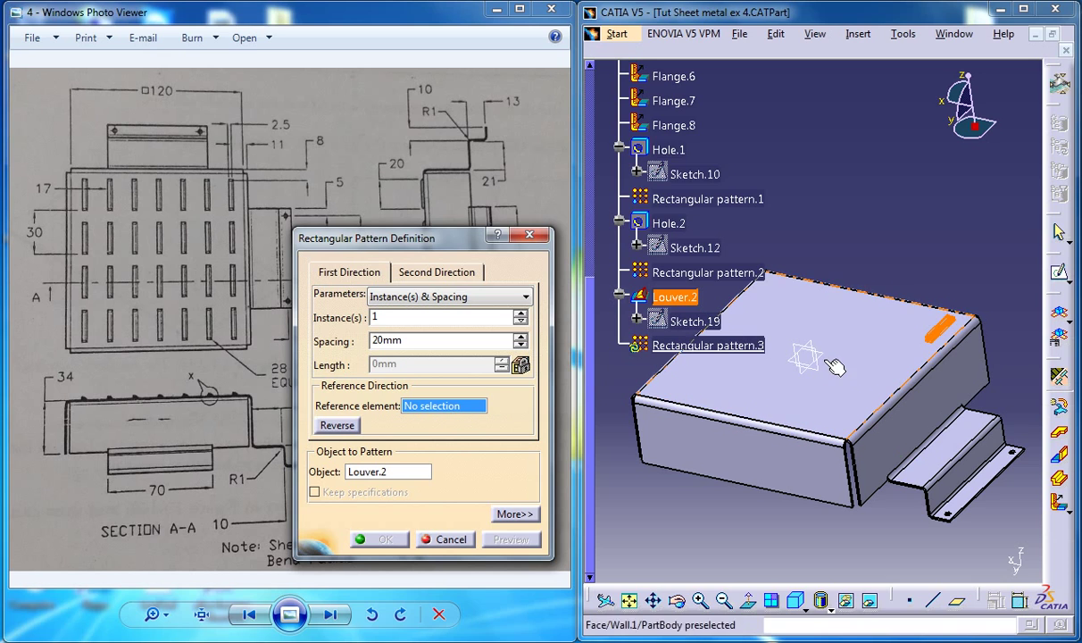
{"action": "left_click", "coordinate": [874, 370]}
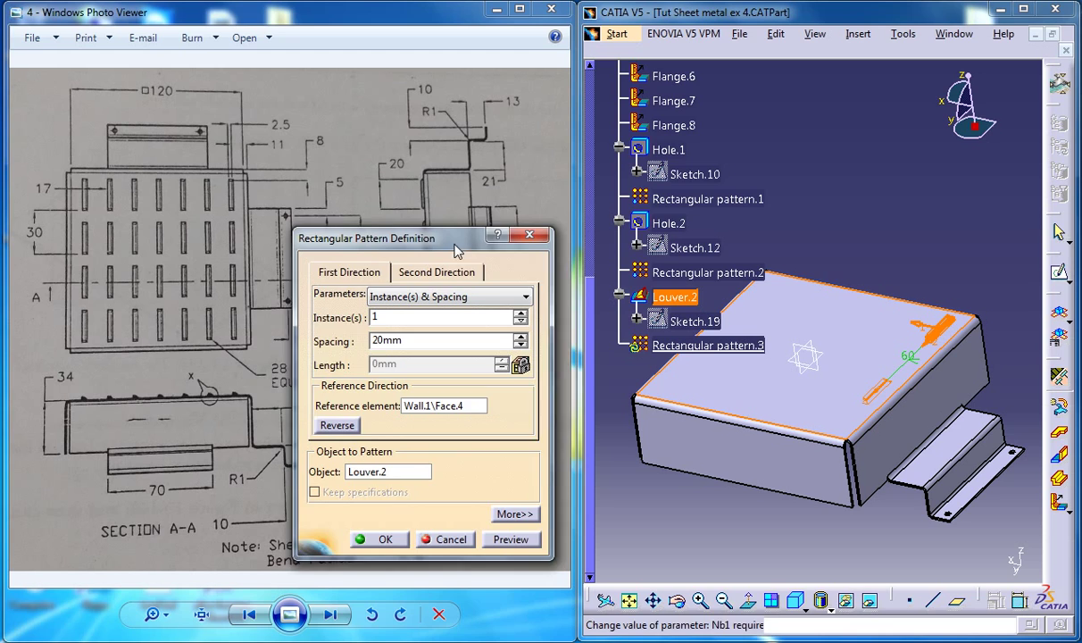
{"action": "left_click_drag", "start_coordinate": [454, 250], "coordinate": [462, 248]}
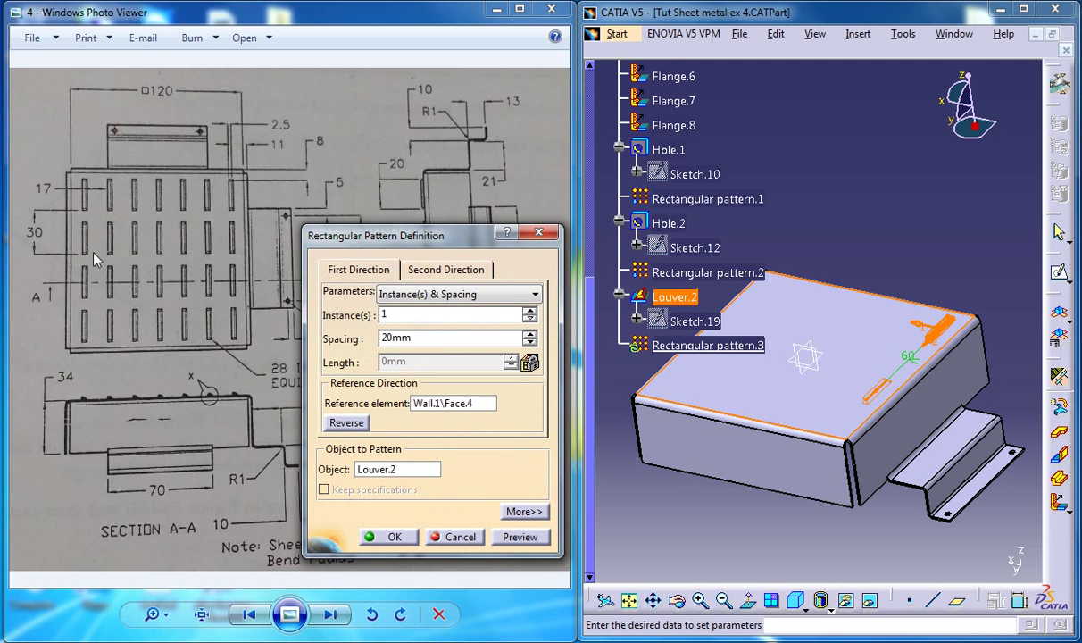
Change the first-direction louver spacing from 20 mm to 30 mm and preview it.
{"action": "left_click", "coordinate": [415, 314]}
{"action": "left_click_drag", "start_coordinate": [411, 337], "coordinate": [323, 330]}
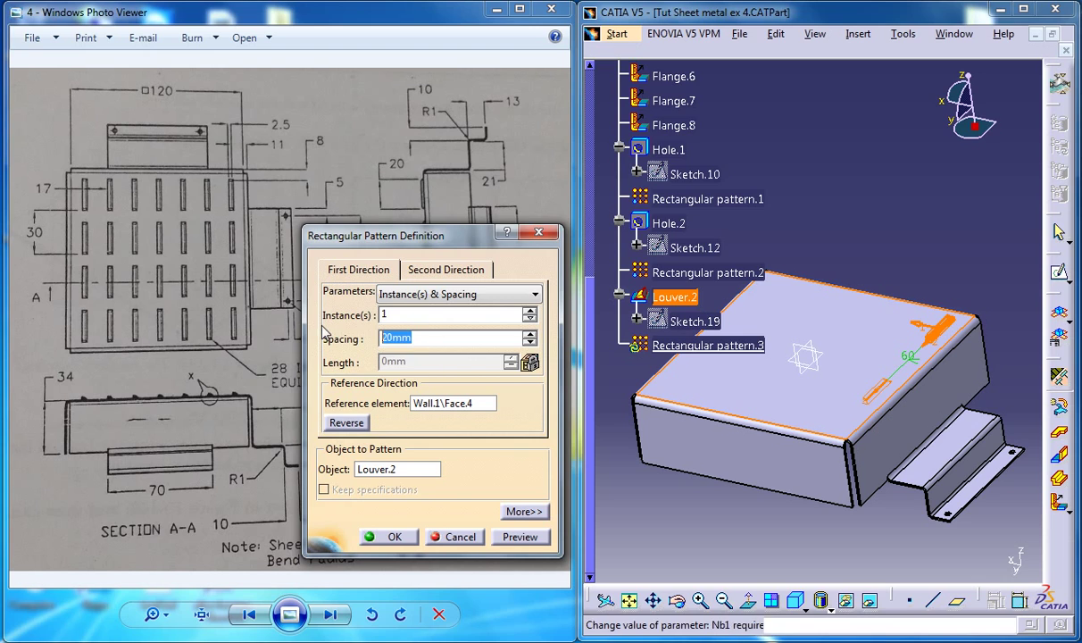
{"action": "type", "text": "30"}
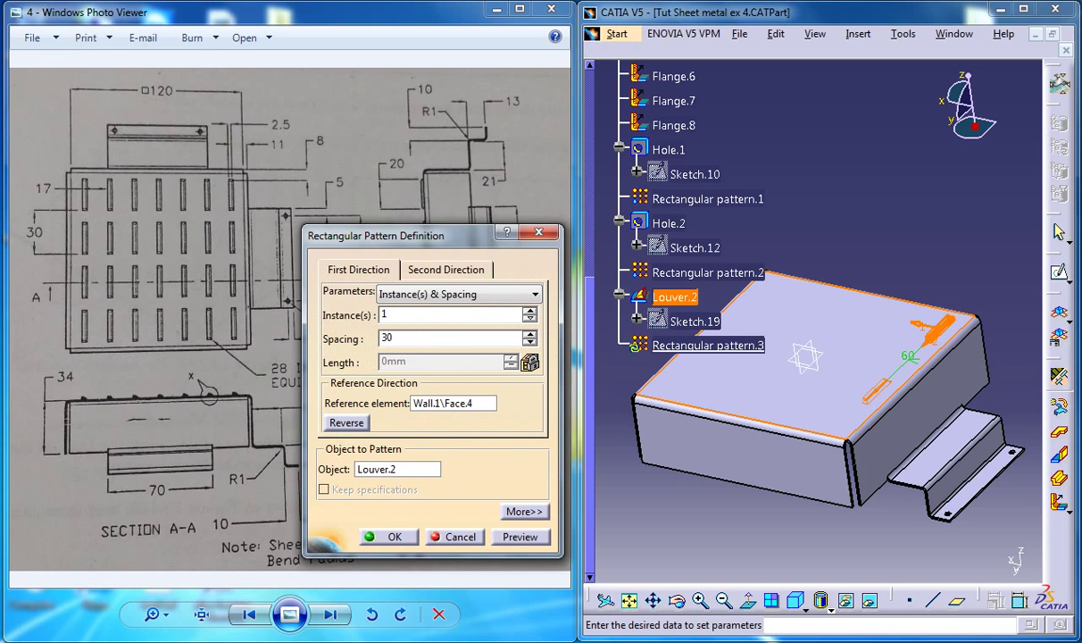
{"action": "left_click", "coordinate": [526, 539]}
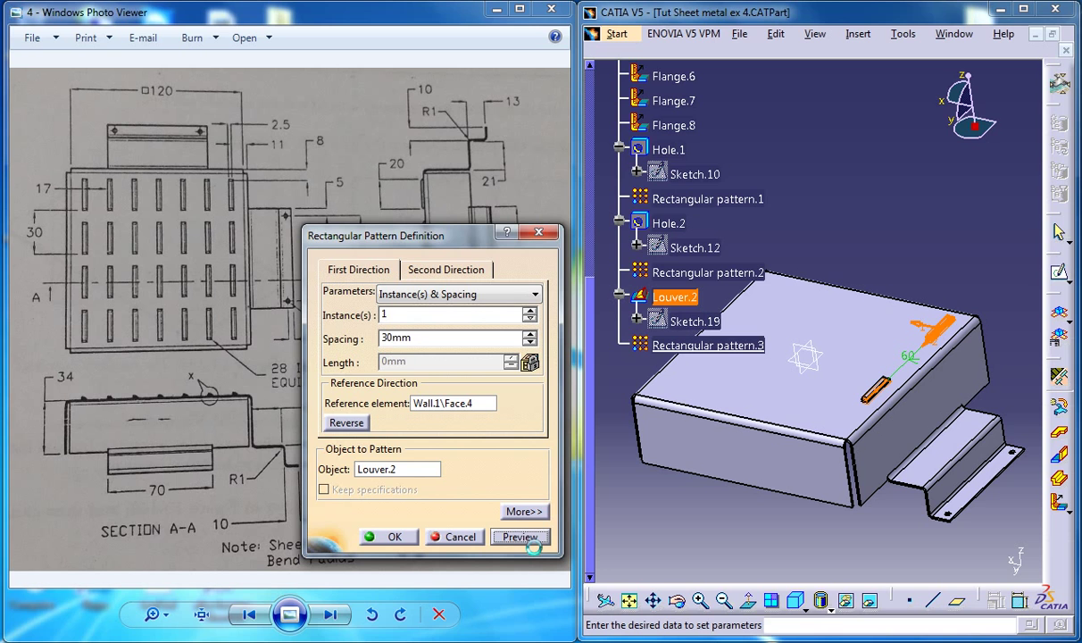
{"action": "mouse_move", "coordinate": [871, 384]}
{"action": "middle_mouse_down"}
{"action": "mouse_move", "coordinate": [888, 410]}
{"action": "mouse_move", "coordinate": [855, 420]}
{"action": "mouse_move", "coordinate": [851, 328]}
{"action": "mouse_move", "coordinate": [877, 363]}
{"action": "mouse_move", "coordinate": [886, 355]}
{"action": "middle_mouse_up"}
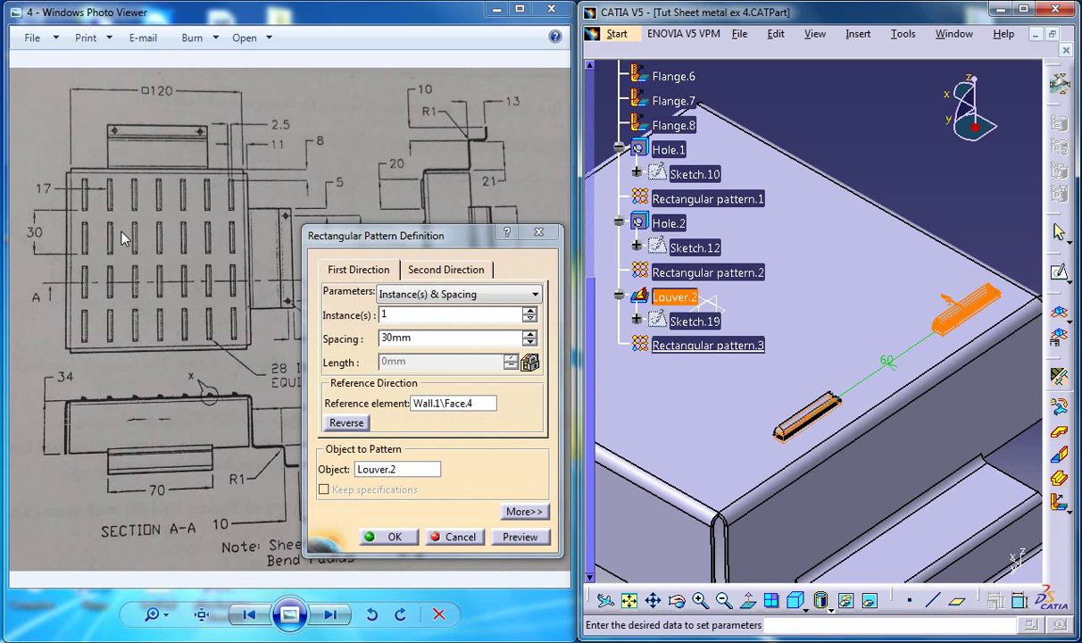
{"action": "middle_click_drag", "start_coordinate": [837, 353], "coordinate": [922, 373], "text": "ctrl"}
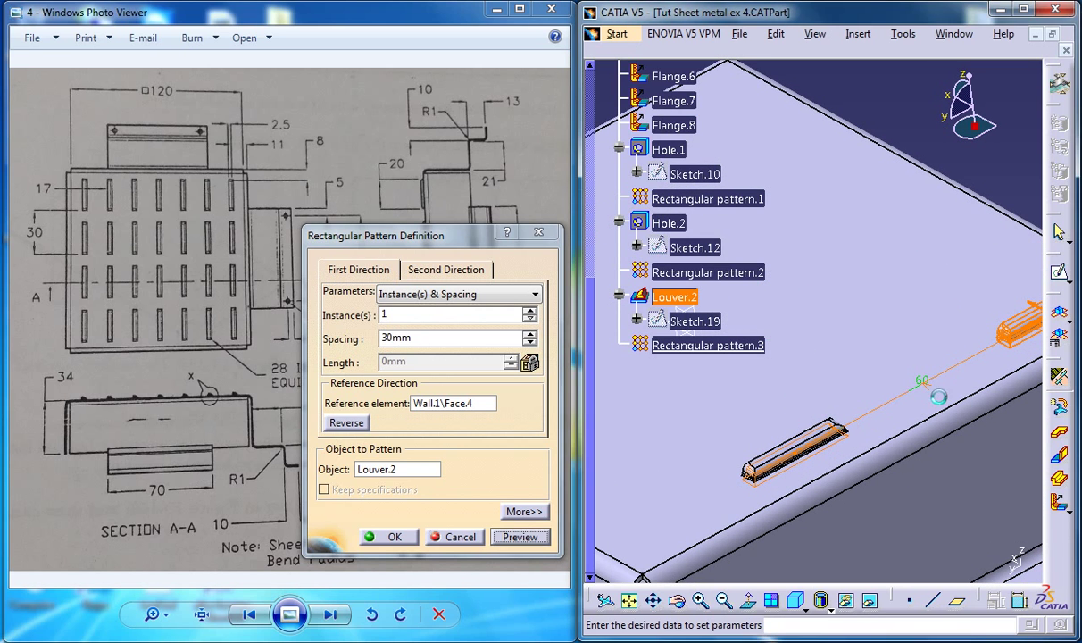
{"action": "double_click", "coordinate": [882, 371]}
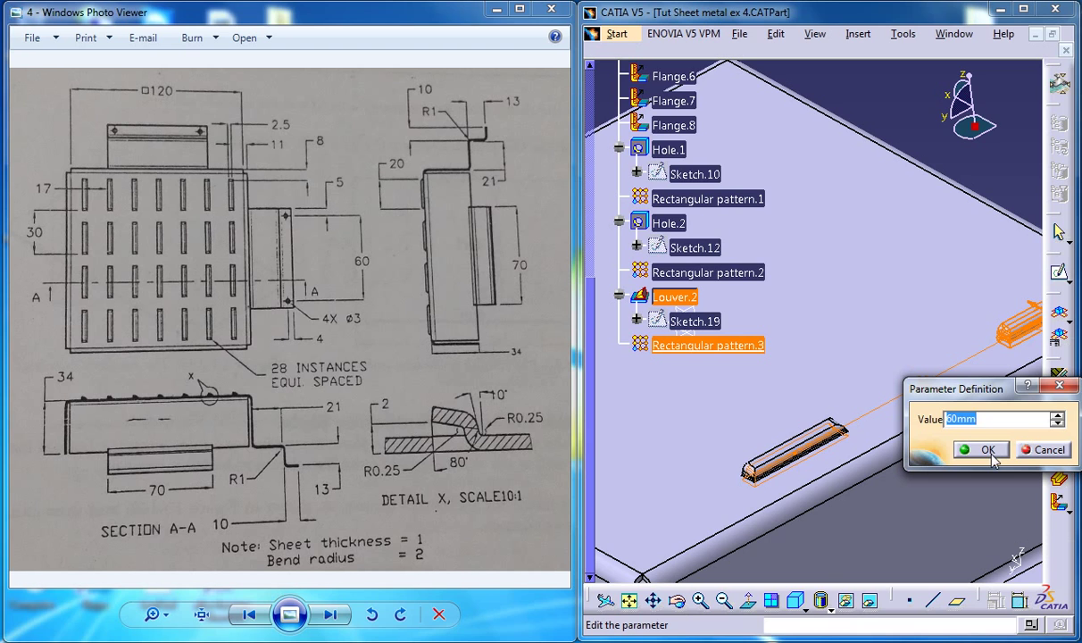
{"action": "type", "text": "30"}
{"action": "left_click", "coordinate": [988, 450]}
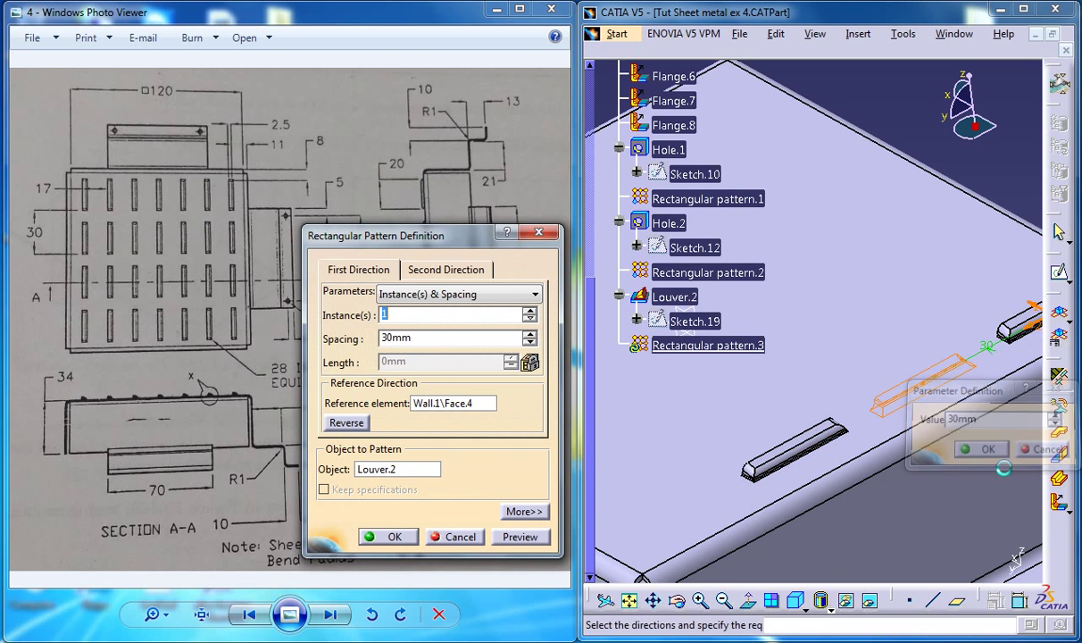
{"action": "mouse_move", "coordinate": [848, 392]}
{"action": "middle_mouse_down"}
{"action": "mouse_move", "coordinate": [888, 328]}
{"action": "mouse_move", "coordinate": [858, 390]}
{"action": "middle_mouse_up"}
{"action": "left_click", "coordinate": [540, 537]}
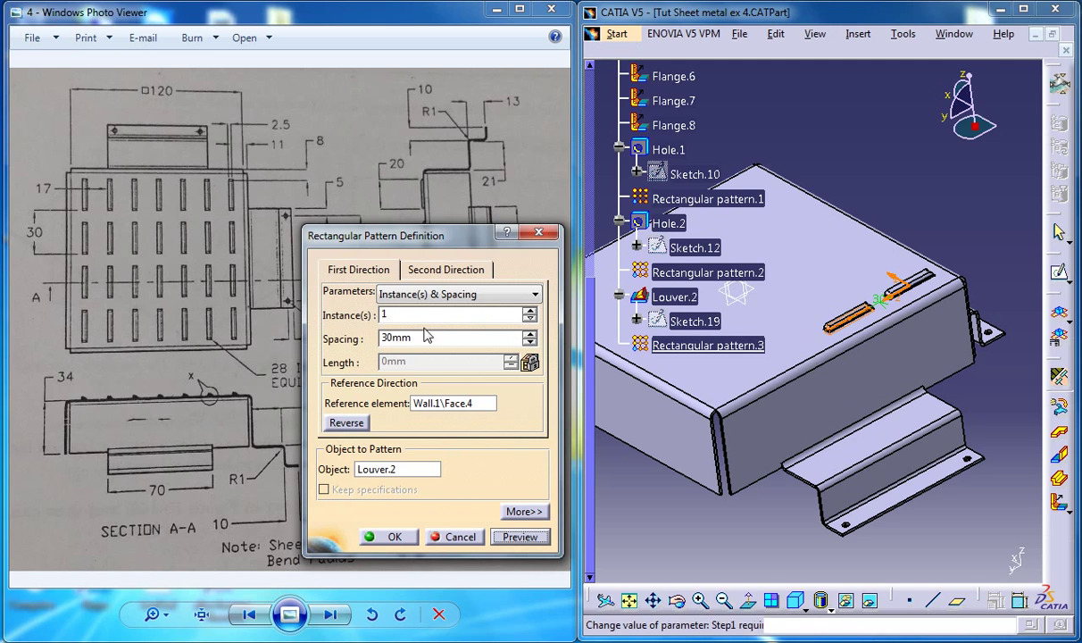
Set four second-direction instances, then two first-direction instances at 17 mm, and preview.
{"action": "left_click", "coordinate": [432, 277]}
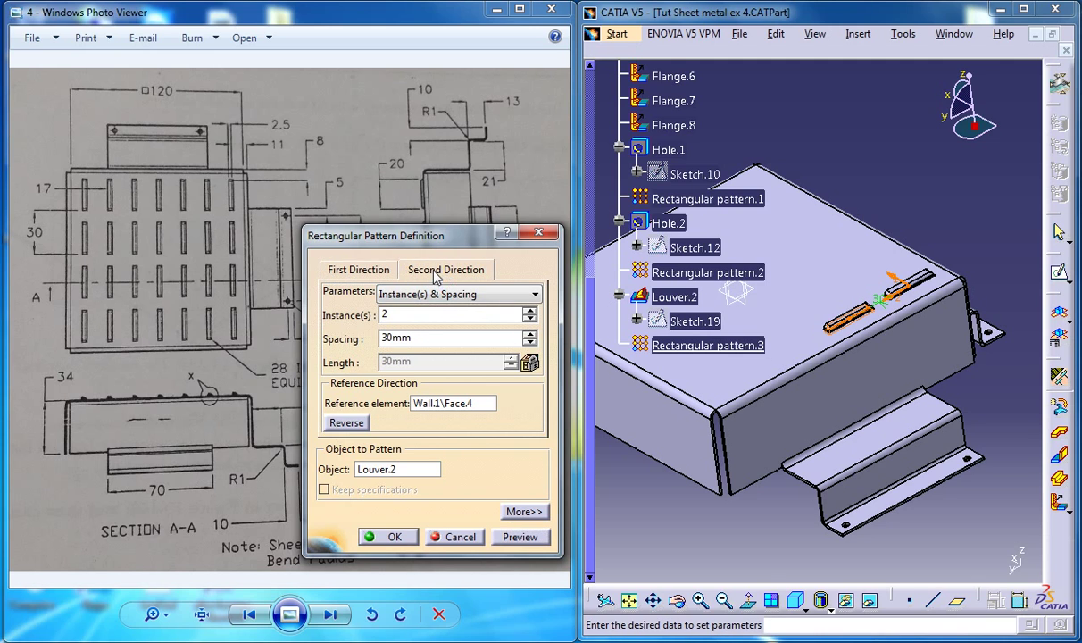
{"action": "left_click", "coordinate": [529, 311]}
{"action": "left_click", "coordinate": [530, 311]}
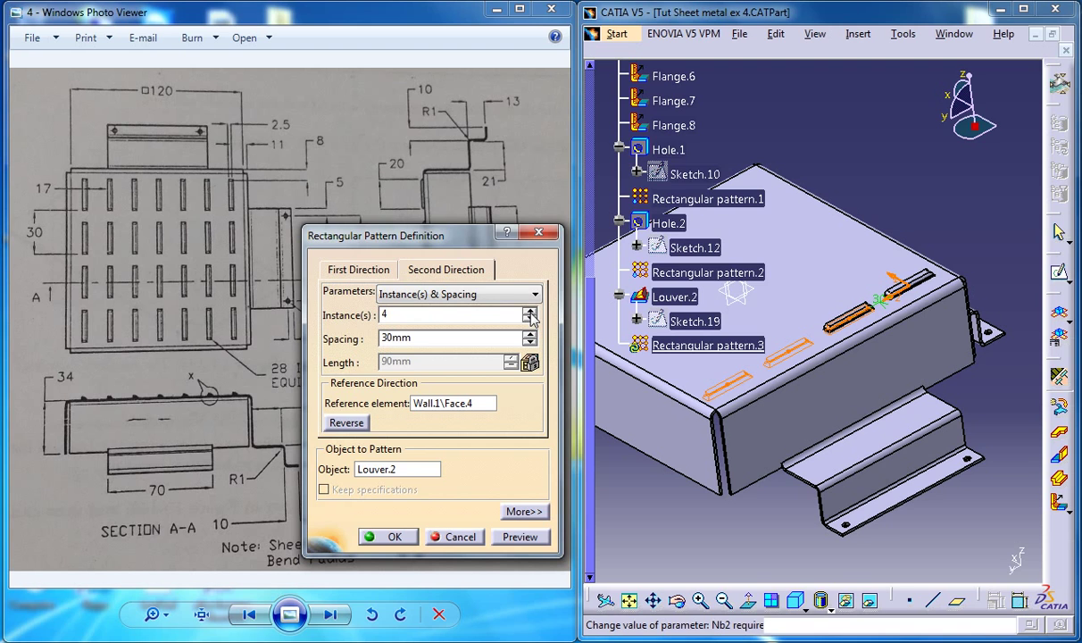
{"action": "middle_click_drag", "start_coordinate": [808, 398], "coordinate": [861, 421]}
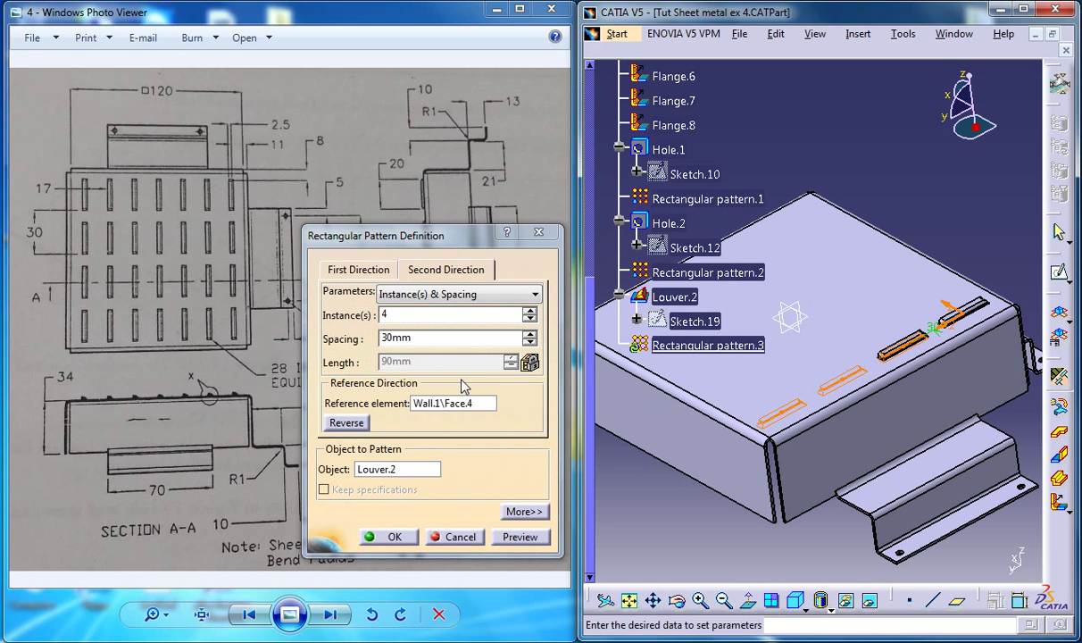
{"action": "left_click", "coordinate": [380, 274]}
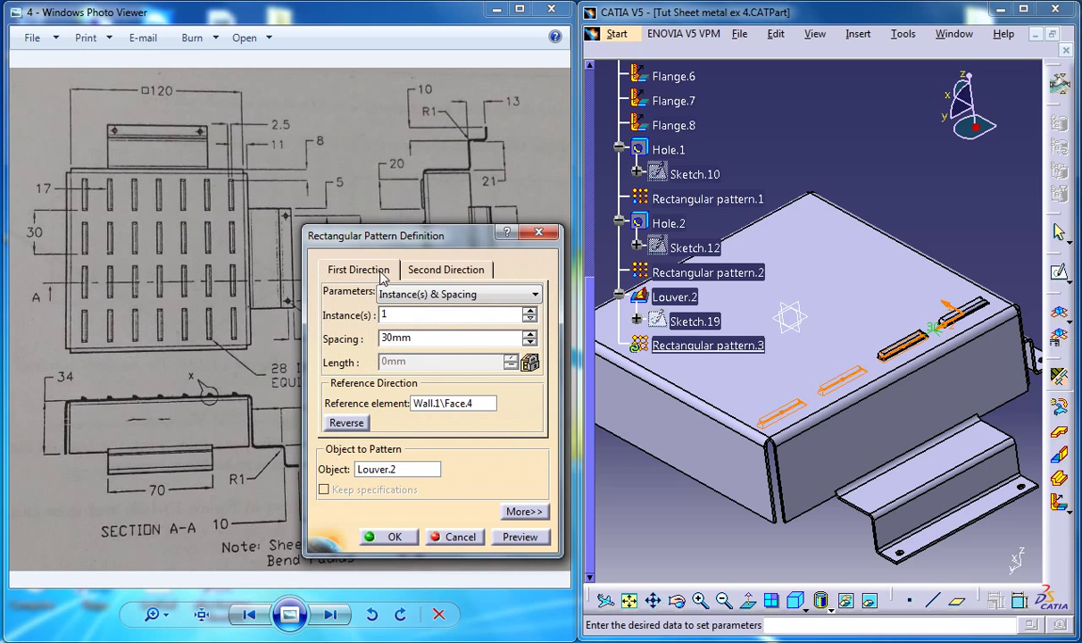
{"action": "left_click", "coordinate": [529, 311]}
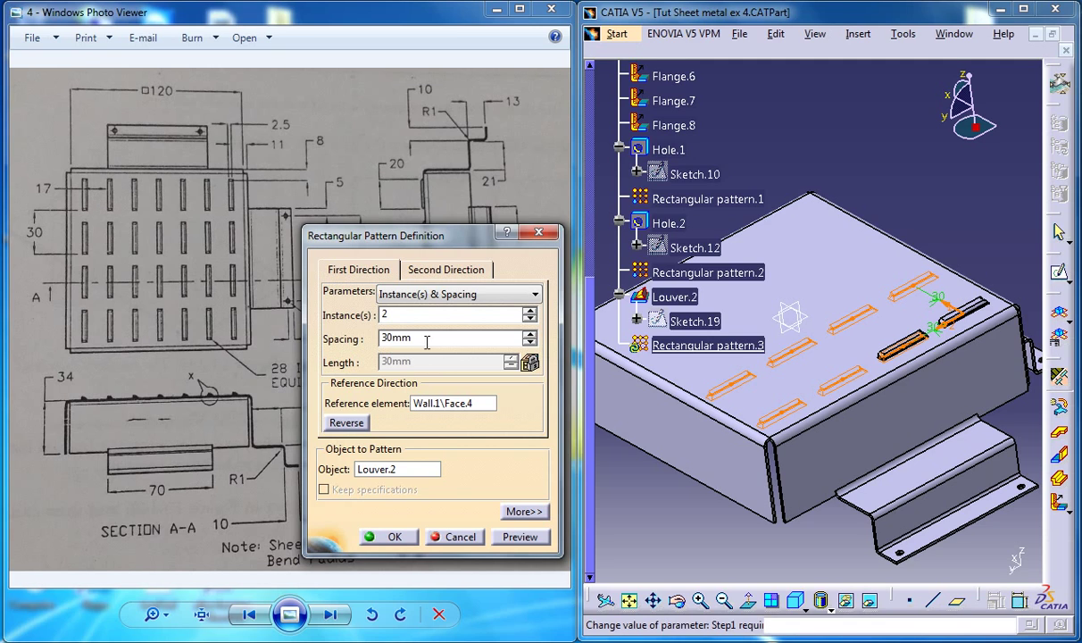
{"action": "left_click", "coordinate": [398, 337]}
{"action": "type", "text": "17"}
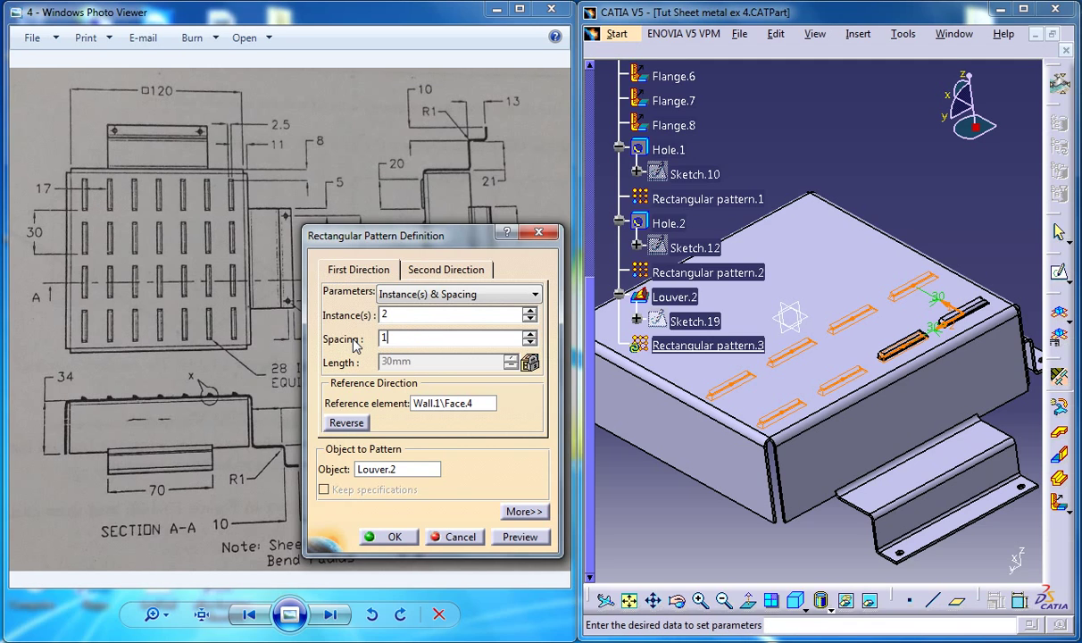
{"action": "left_click", "coordinate": [515, 533]}
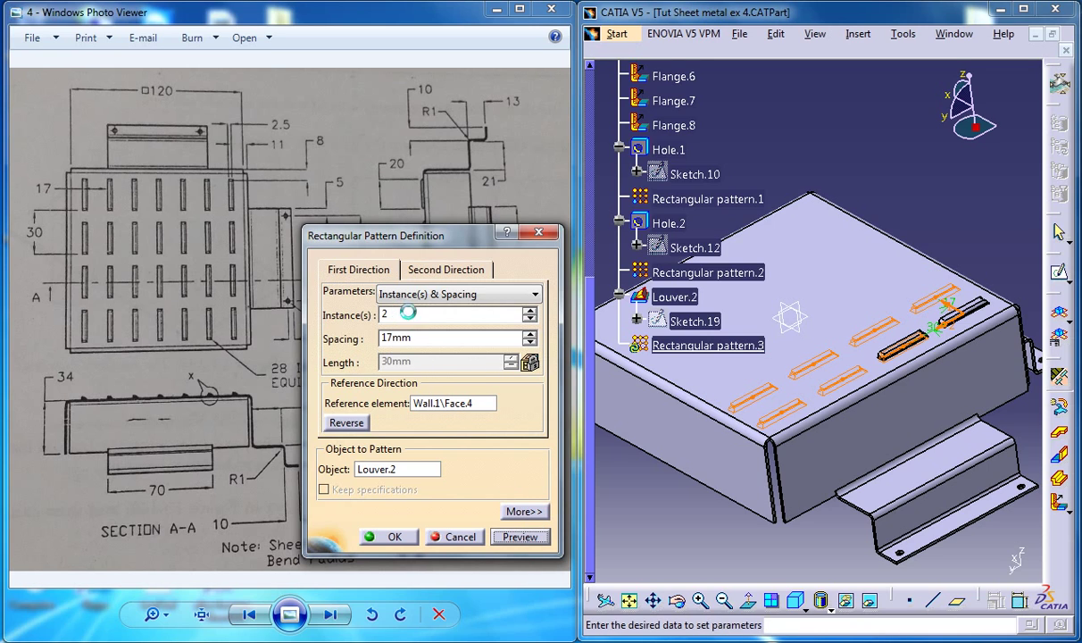
Raise the louver pattern's first-direction instances to 7, giving seven columns by four rows.
{"action": "left_click_drag", "start_coordinate": [384, 236], "coordinate": [452, 239]}
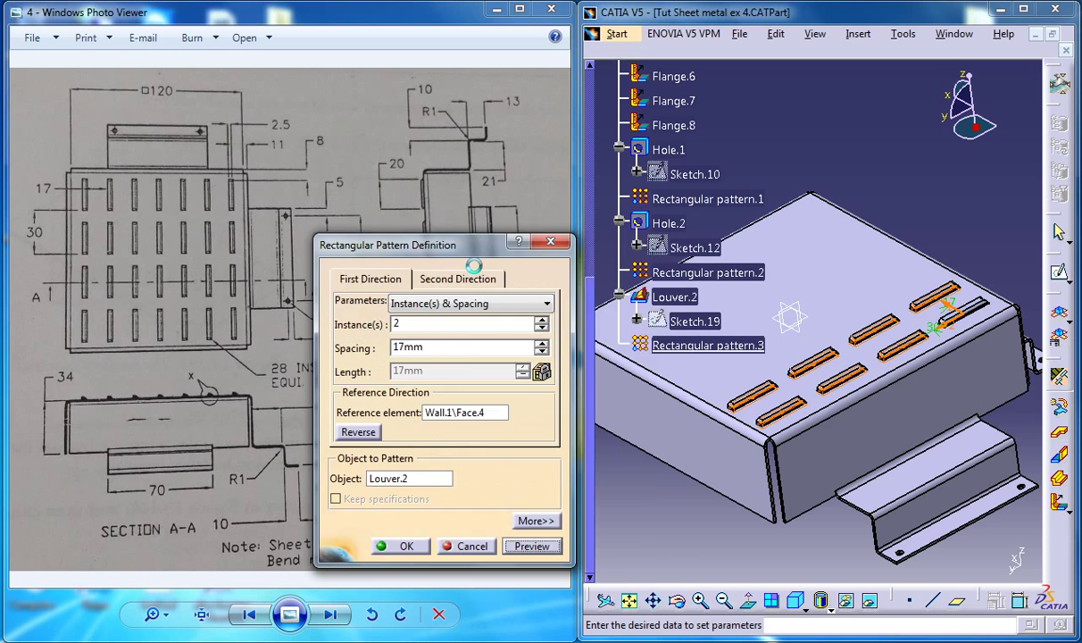
{"action": "left_click", "coordinate": [600, 314]}
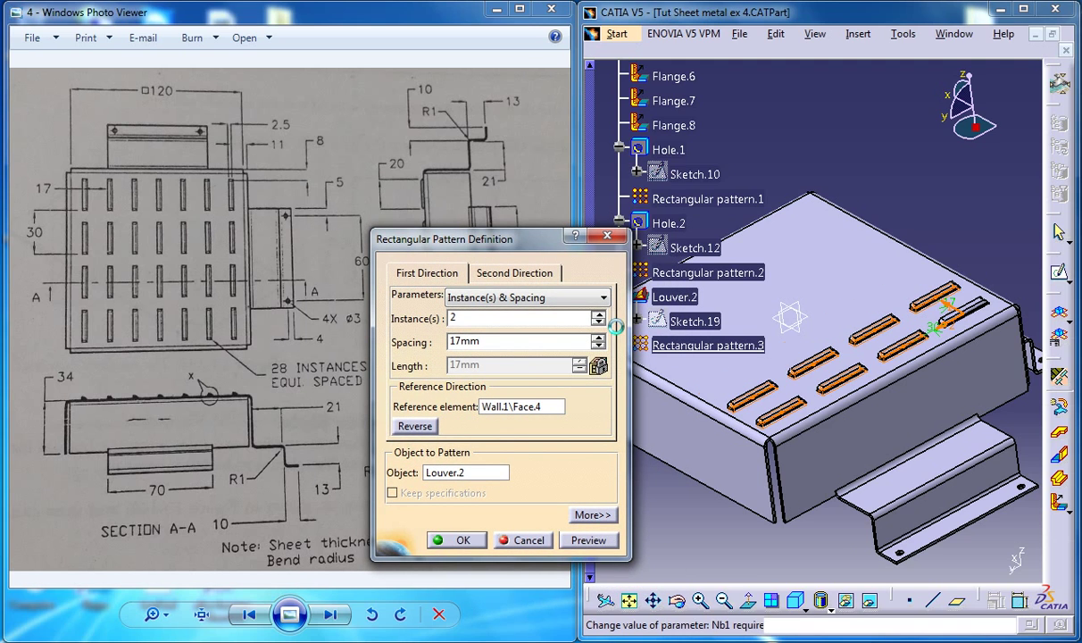
{"action": "left_click", "coordinate": [600, 314]}
{"action": "left_click", "coordinate": [599, 314]}
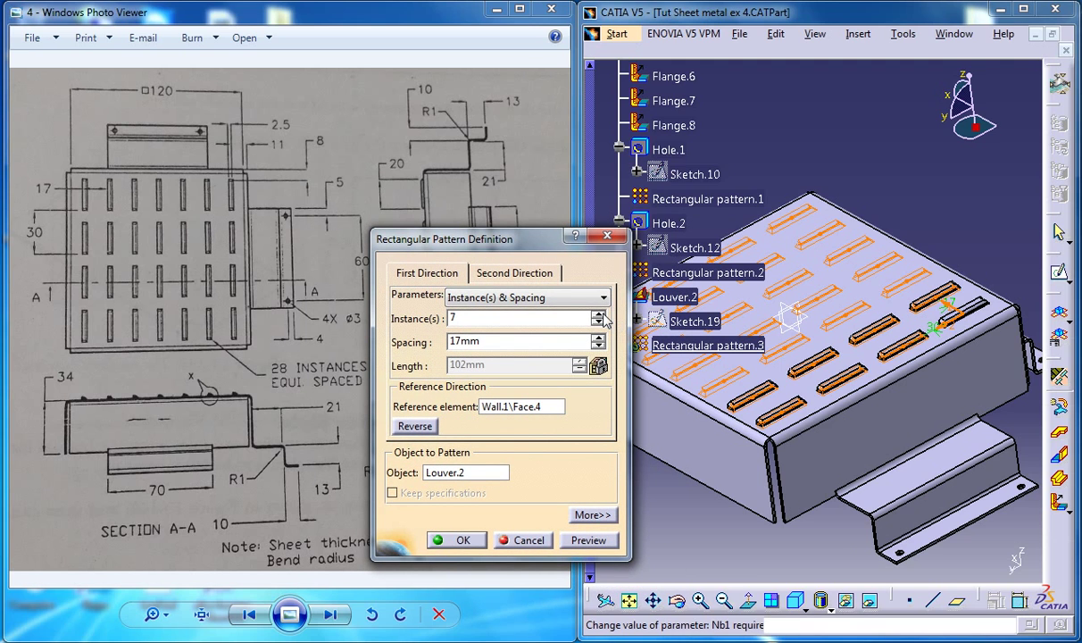
{"action": "mouse_move", "coordinate": [510, 239]}
{"action": "left_mouse_down"}
{"action": "mouse_move", "coordinate": [720, 266]}
{"action": "mouse_move", "coordinate": [552, 252]}
{"action": "left_mouse_up"}
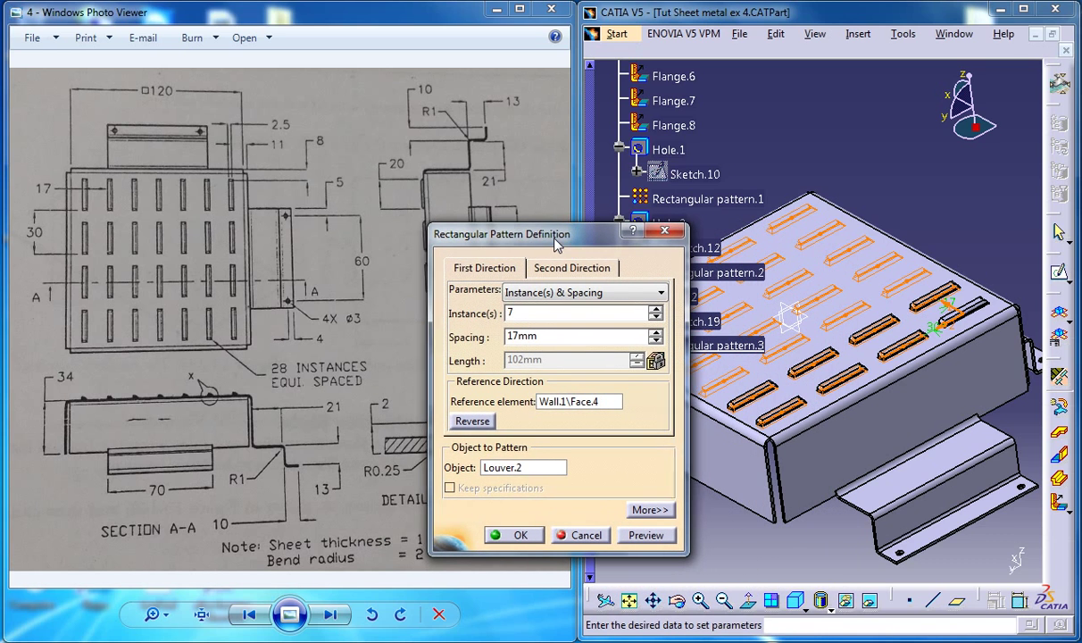
{"action": "left_click_drag", "start_coordinate": [571, 248], "coordinate": [428, 240]}
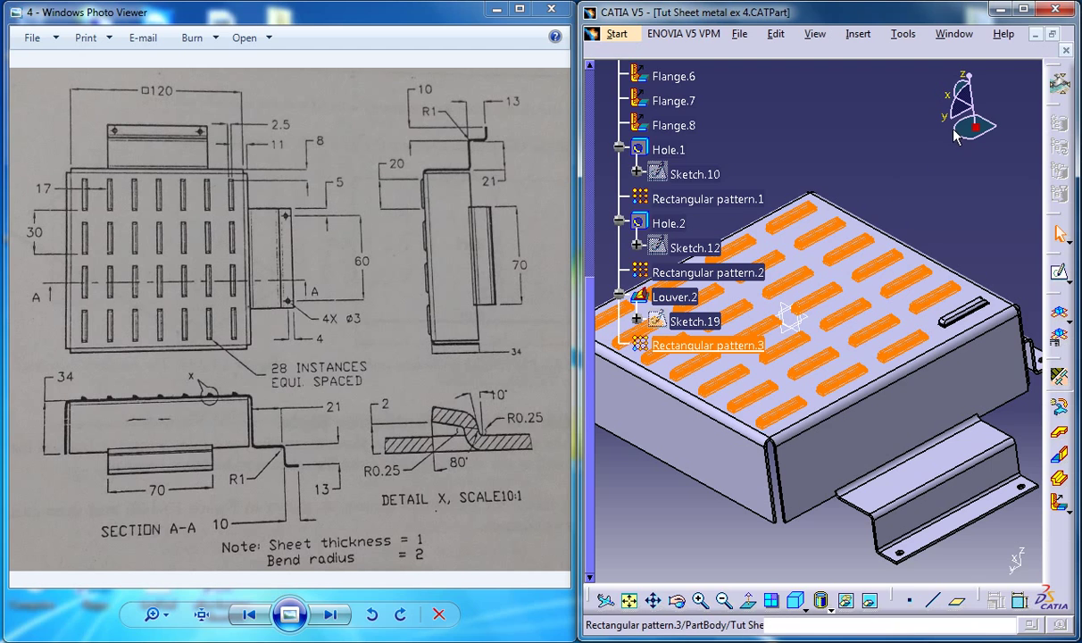
{"action": "left_click", "coordinate": [910, 207]}
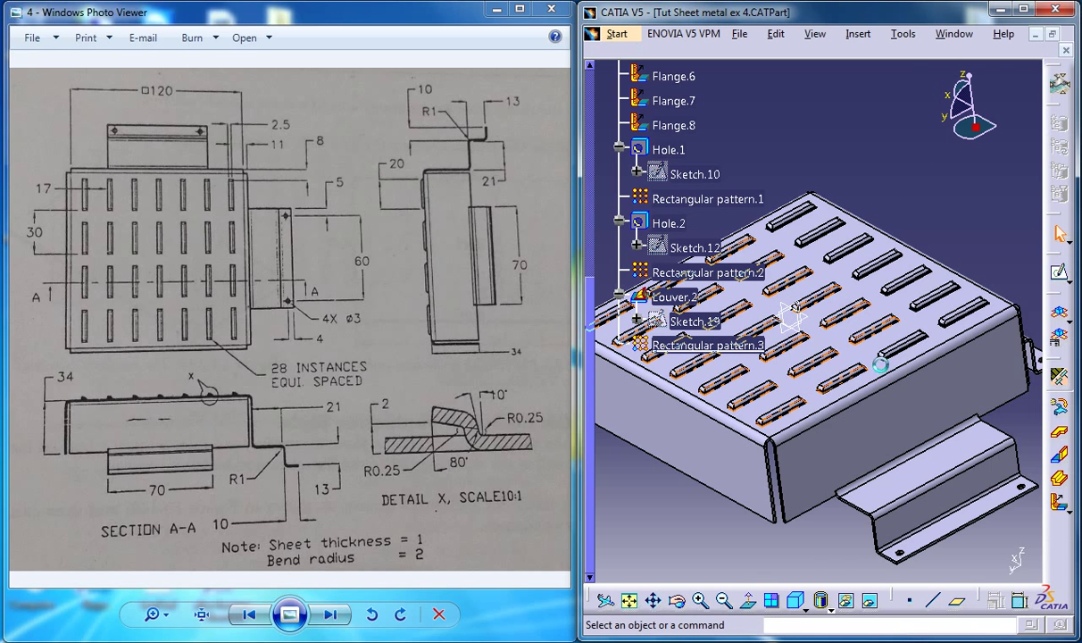
{"action": "middle_click_drag", "start_coordinate": [926, 298], "coordinate": [832, 423]}
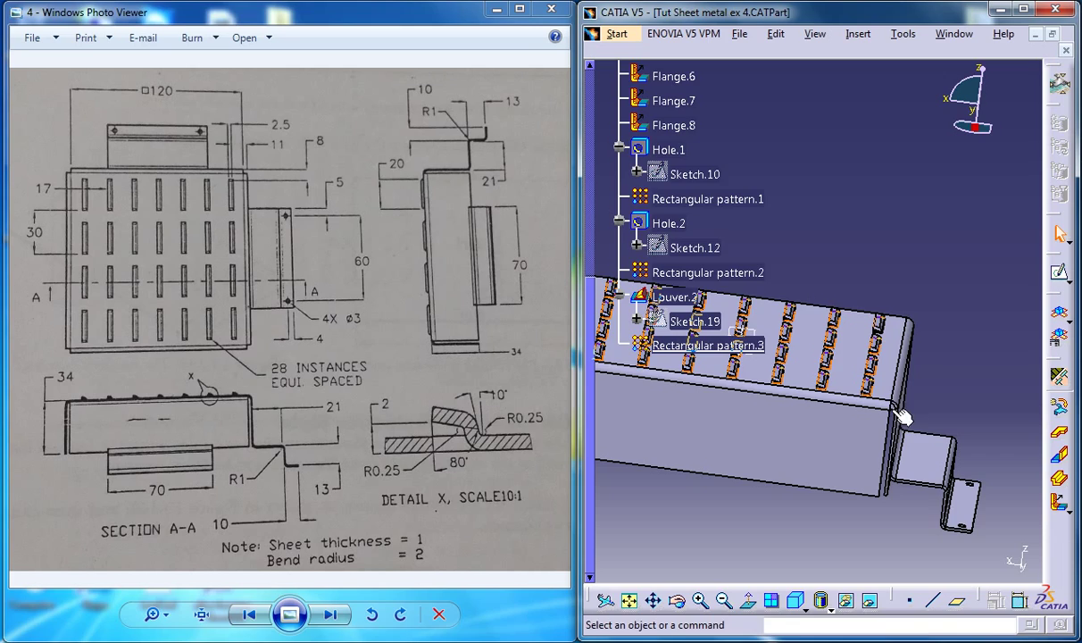
{"action": "middle_click_drag", "start_coordinate": [840, 424], "coordinate": [748, 431]}
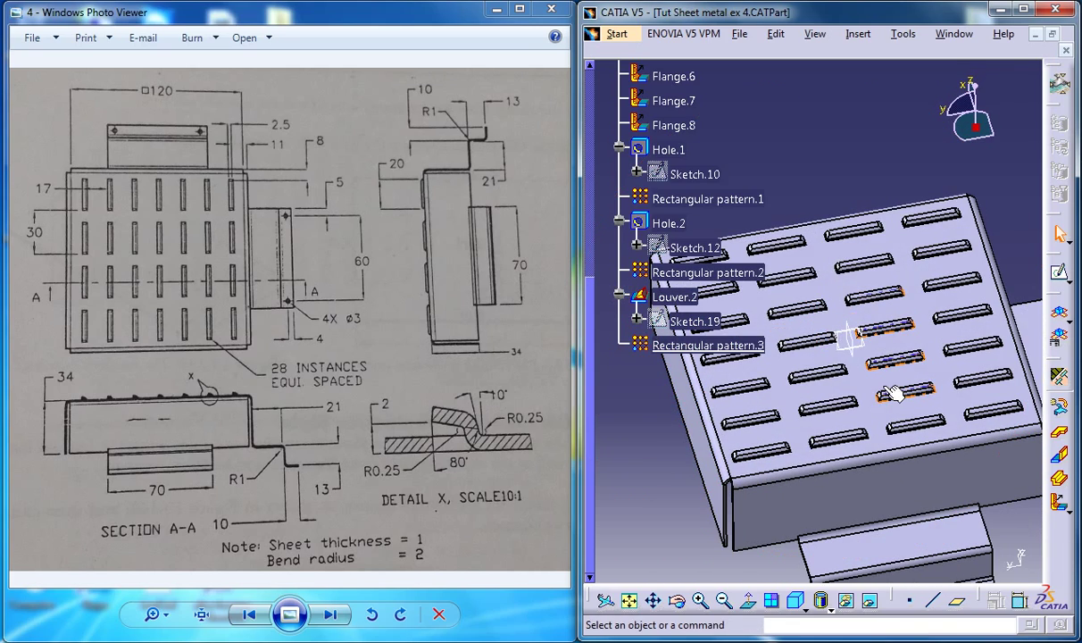
{"action": "middle_click_drag", "start_coordinate": [979, 437], "coordinate": [919, 440]}
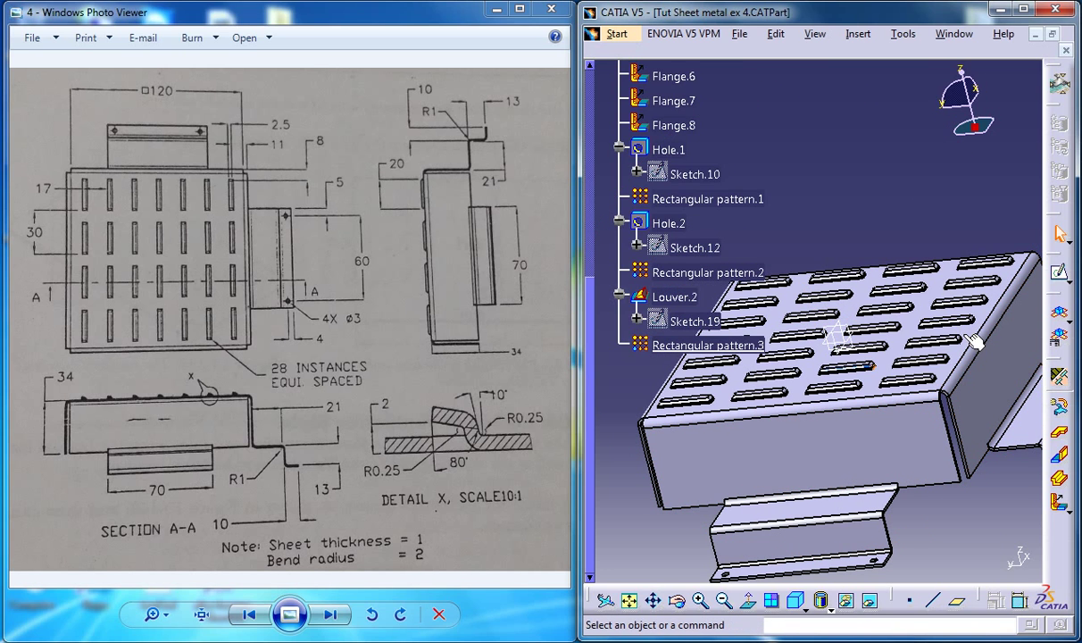
{"action": "left_click", "coordinate": [901, 360]}
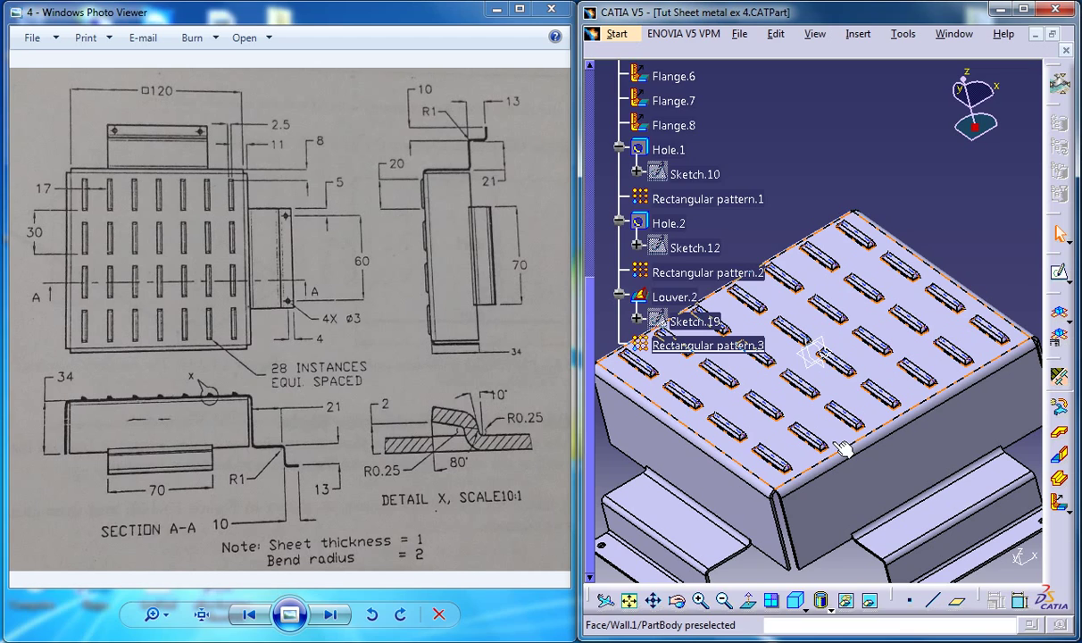